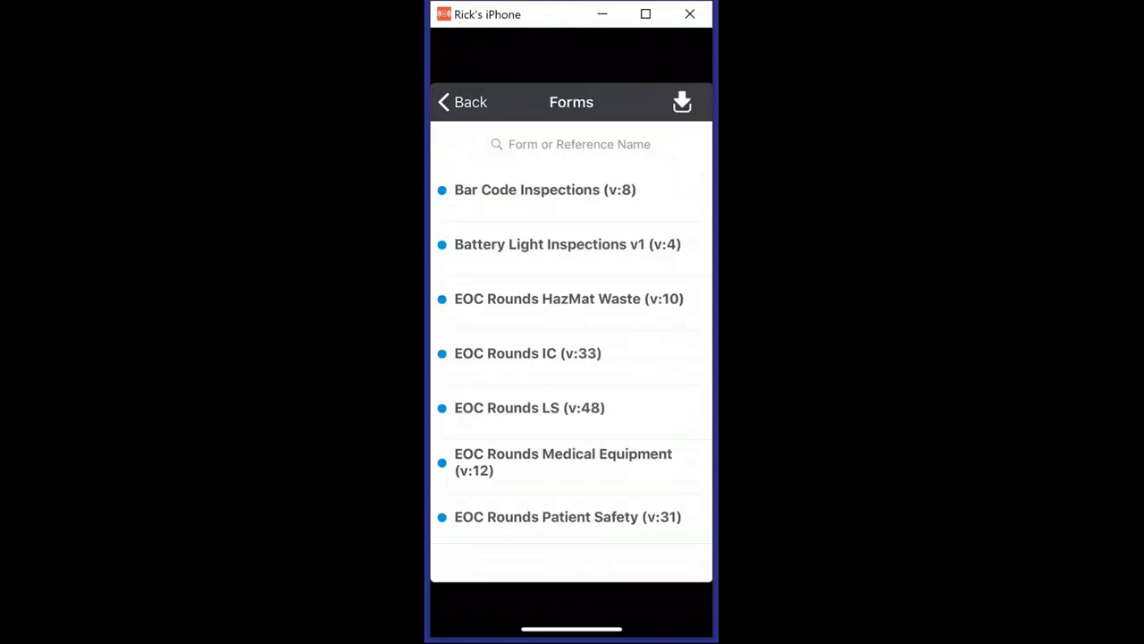
# - Start a new EOC Rounds LS form from the forms list and confirm it
pyautogui.scroll(-2, 572, 357)
pyautogui.click(529, 302)
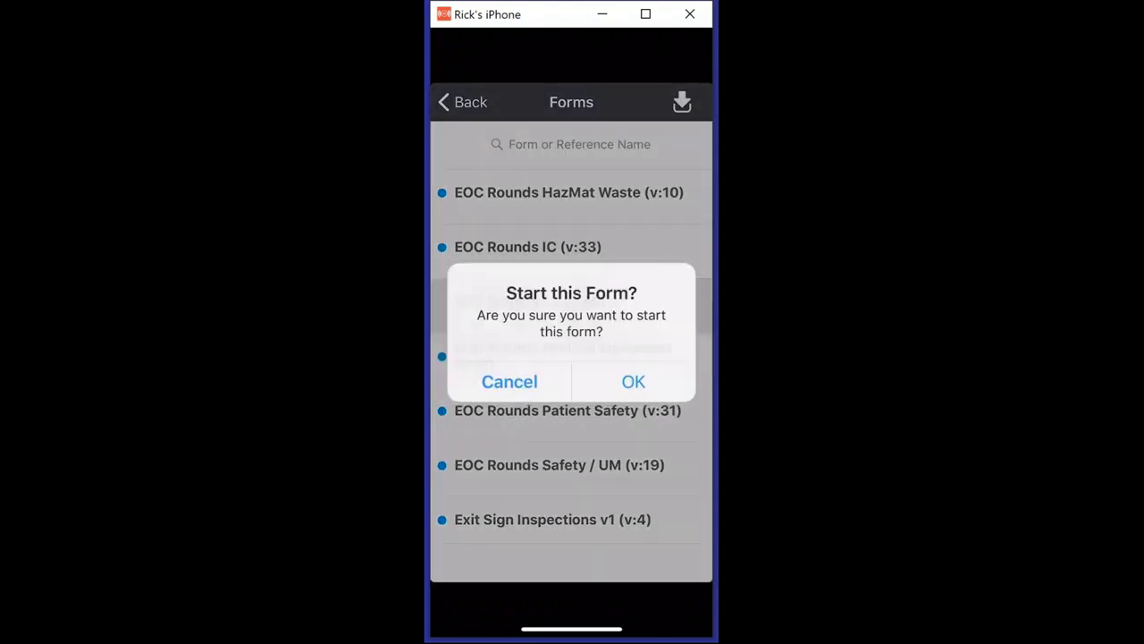
pyautogui.click(631, 380)
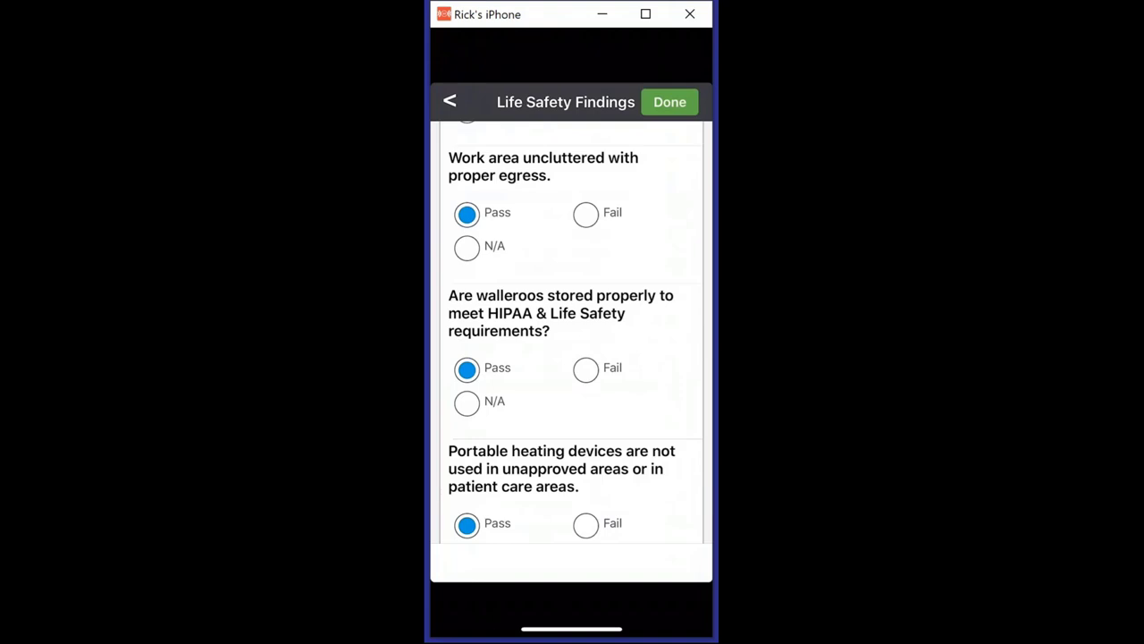
# - Return to the main menu and start a new EOC Rounds IC form from Forms
pyautogui.click(450, 101)
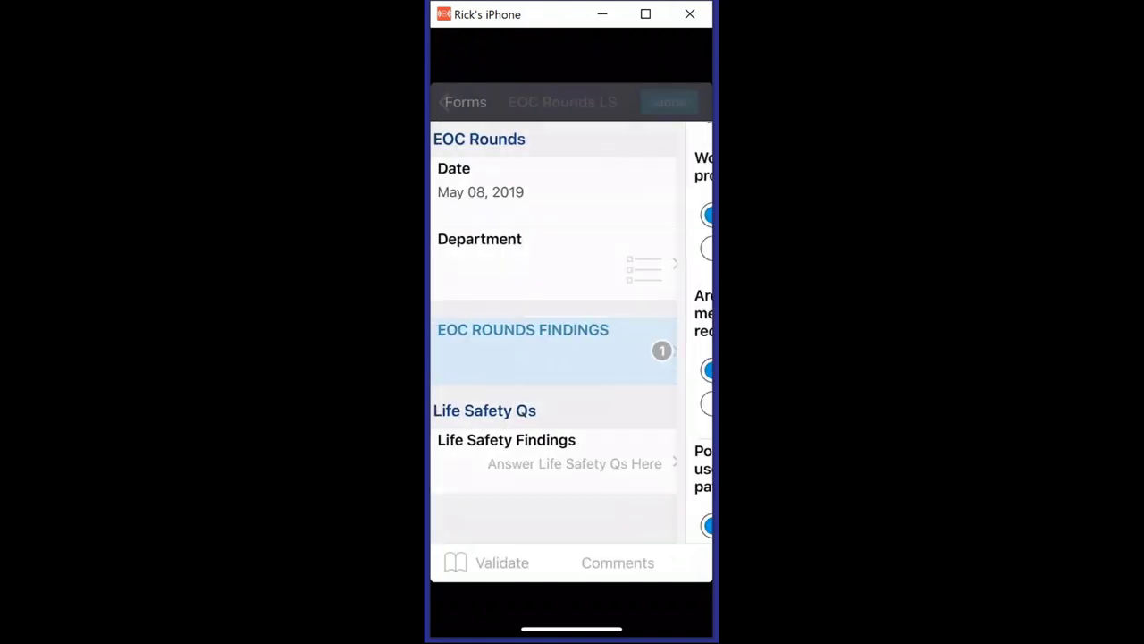
pyautogui.click(465, 102)
pyautogui.click(464, 102)
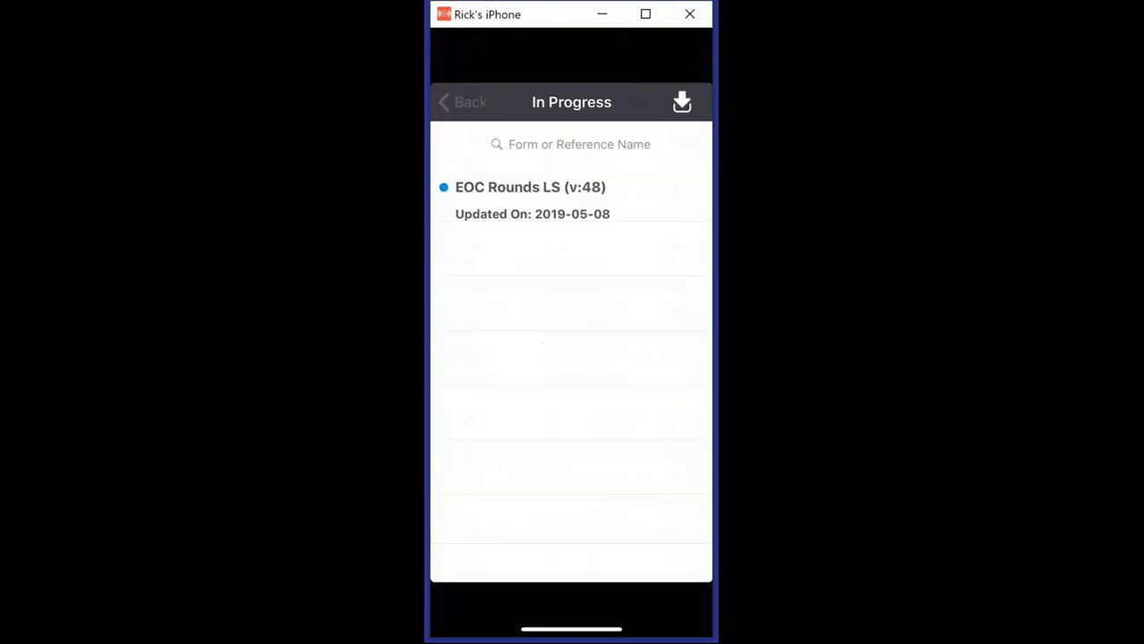
pyautogui.click(539, 163)
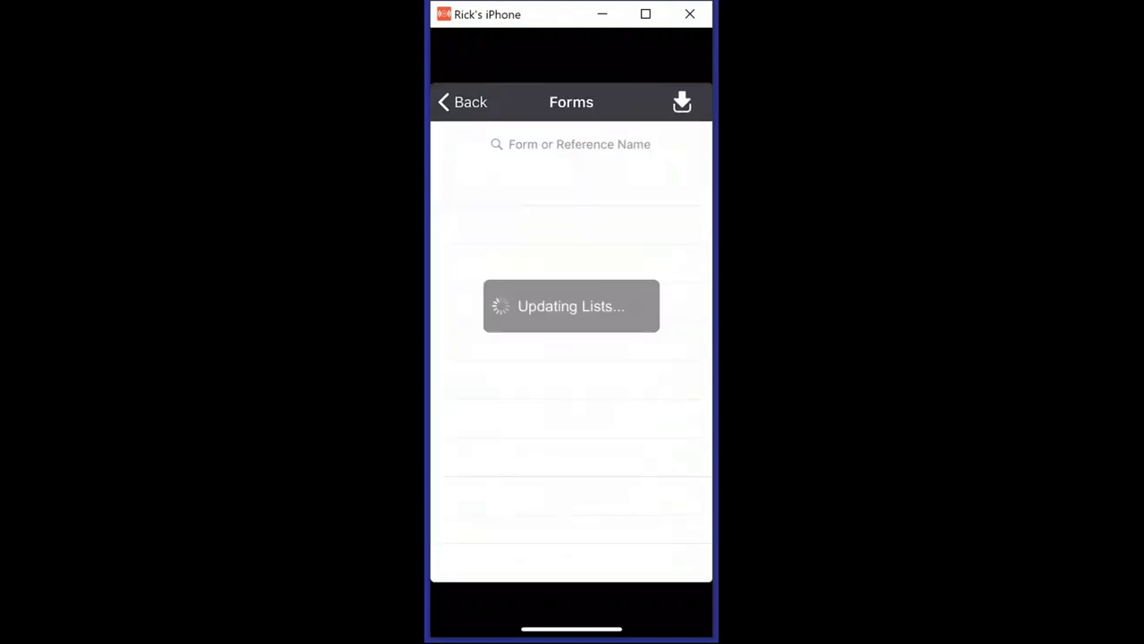
pyautogui.click(529, 353)
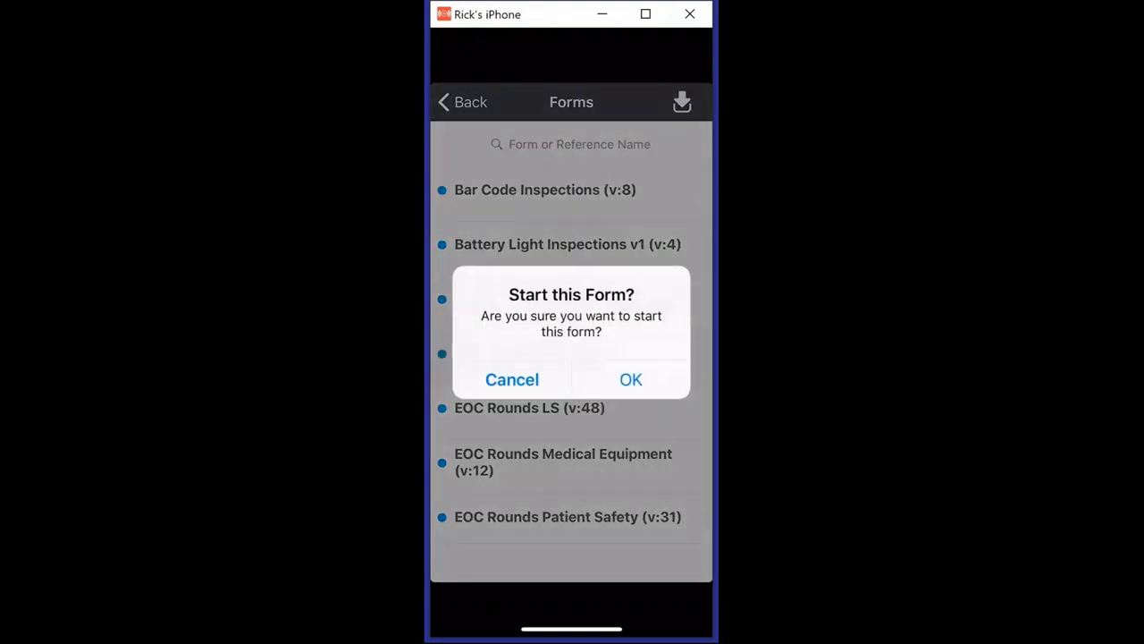
pyautogui.click(630, 379)
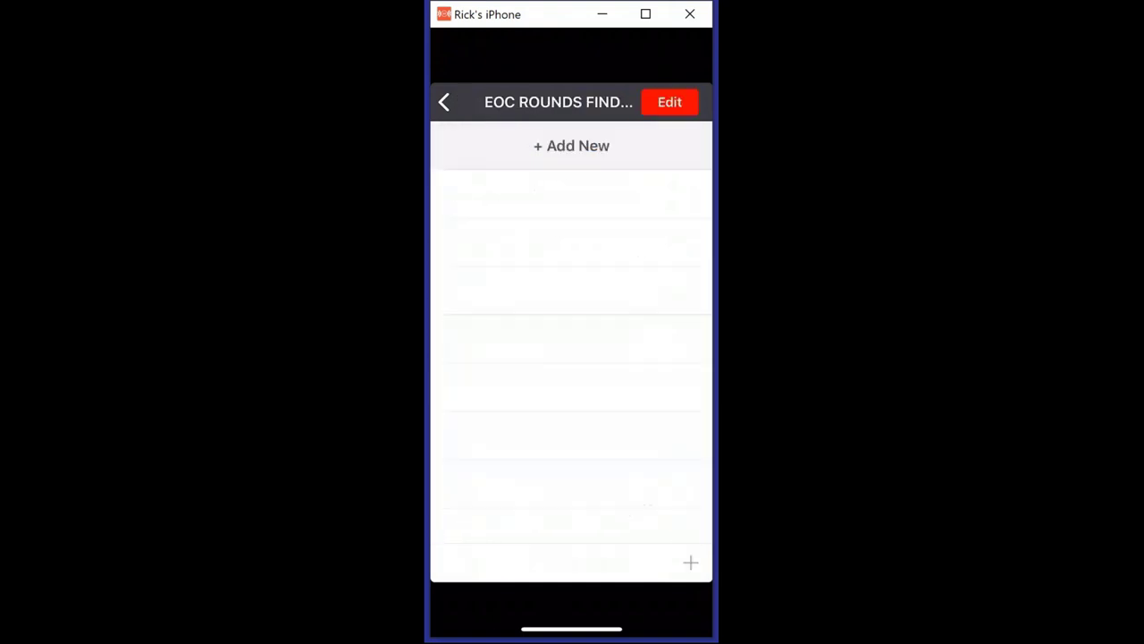
# - Open the Infection Control findings, toggling the soiled linen answer to Fail and back to Pass
pyautogui.click(560, 146)
pyautogui.click(444, 102)
pyautogui.click(444, 102)
pyautogui.click(566, 513)
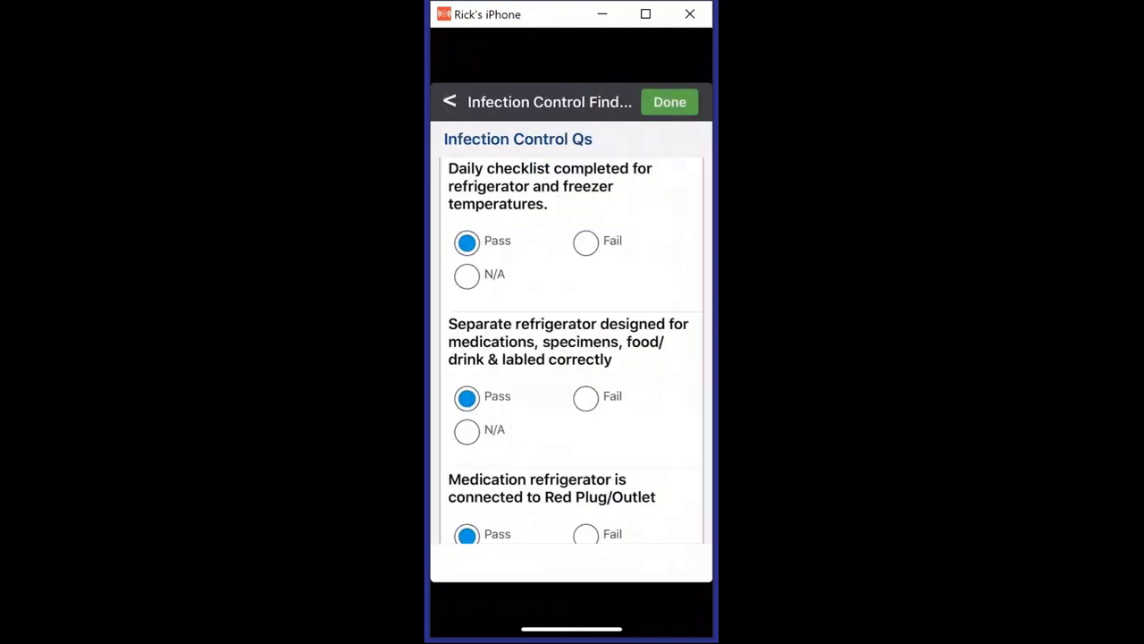
pyautogui.scroll(-6, 571, 339)
pyautogui.scroll(-10, 575, 331)
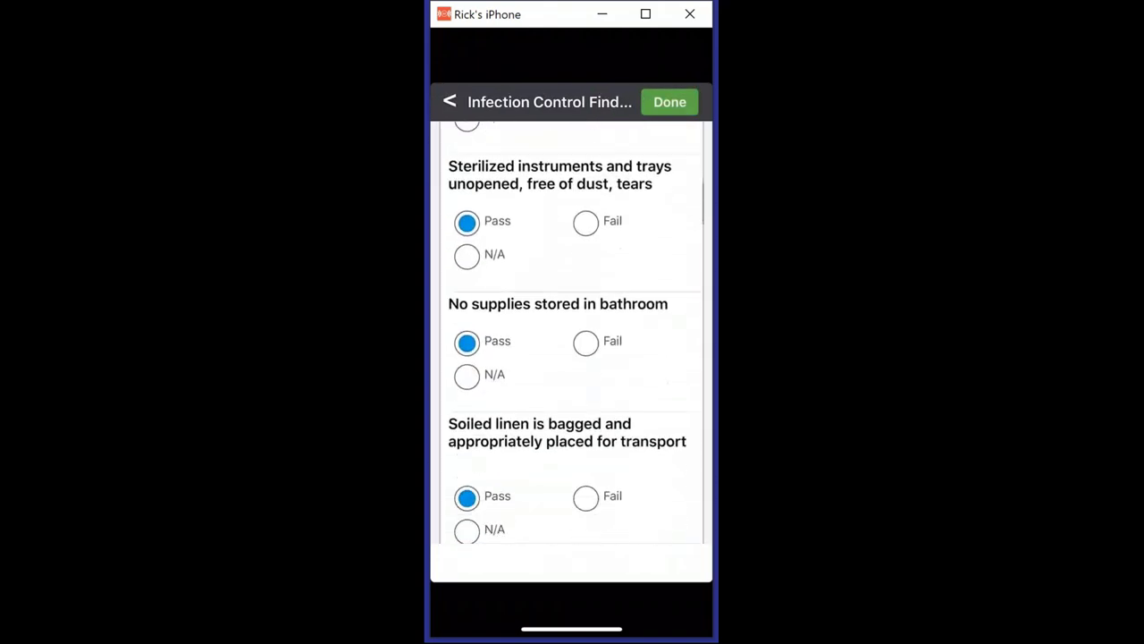
pyautogui.scroll(2, 572, 340)
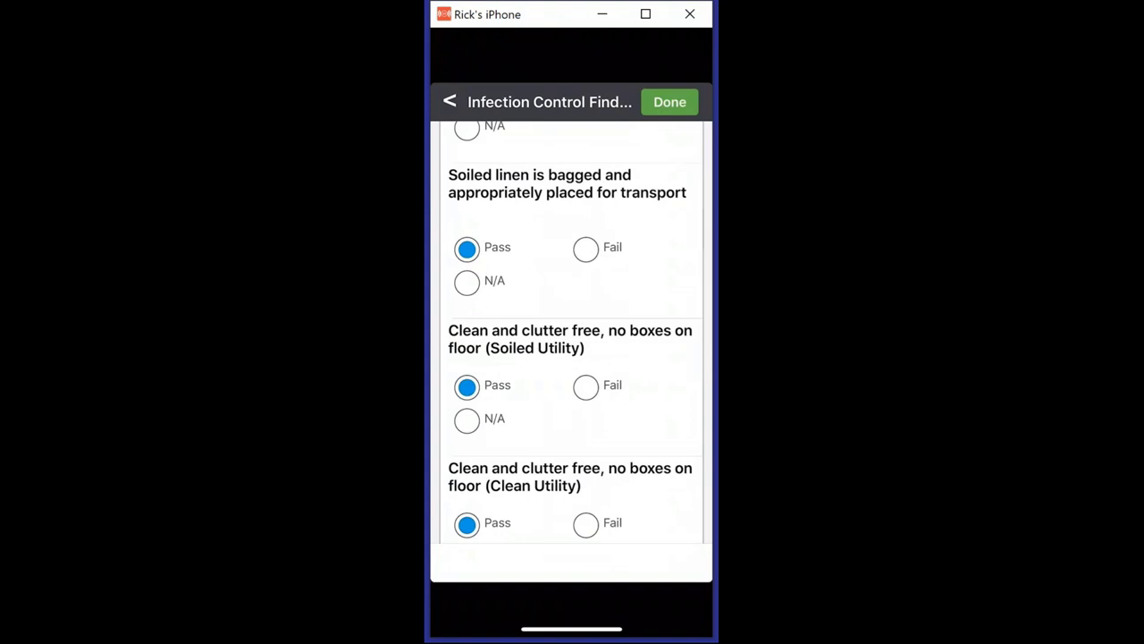
pyautogui.click(586, 249)
pyautogui.click(466, 249)
pyautogui.scroll(-8, 572, 340)
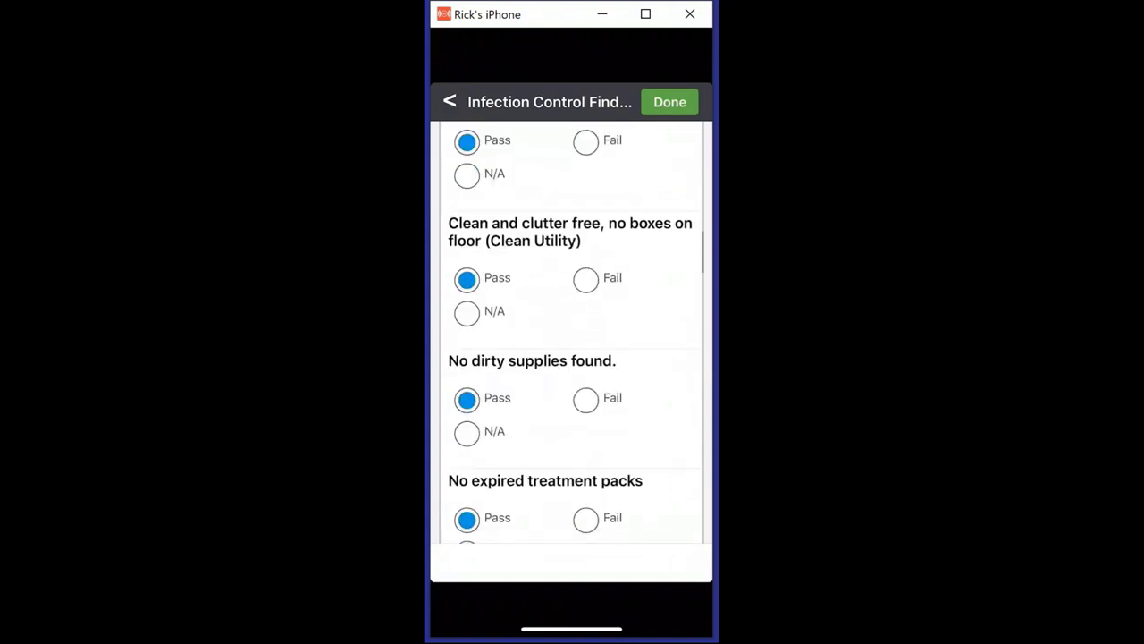
pyautogui.scroll(-5, 572, 340)
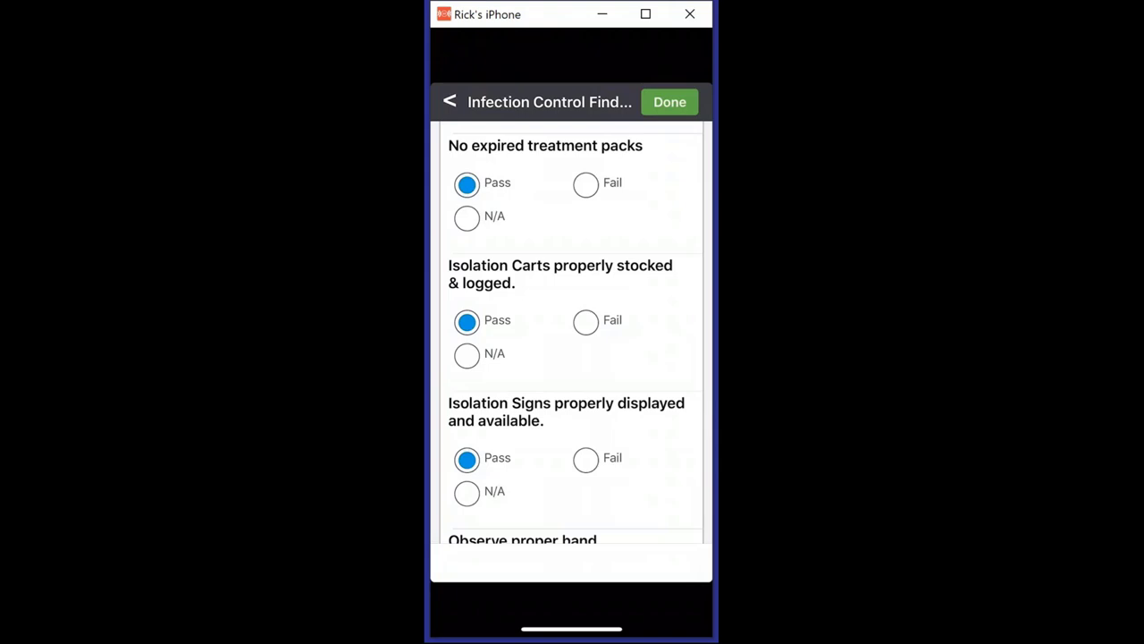
# - Finish the Infection Control findings and start a new EOC Rounds LS form
pyautogui.click(669, 102)
pyautogui.click(452, 102)
pyautogui.click(460, 102)
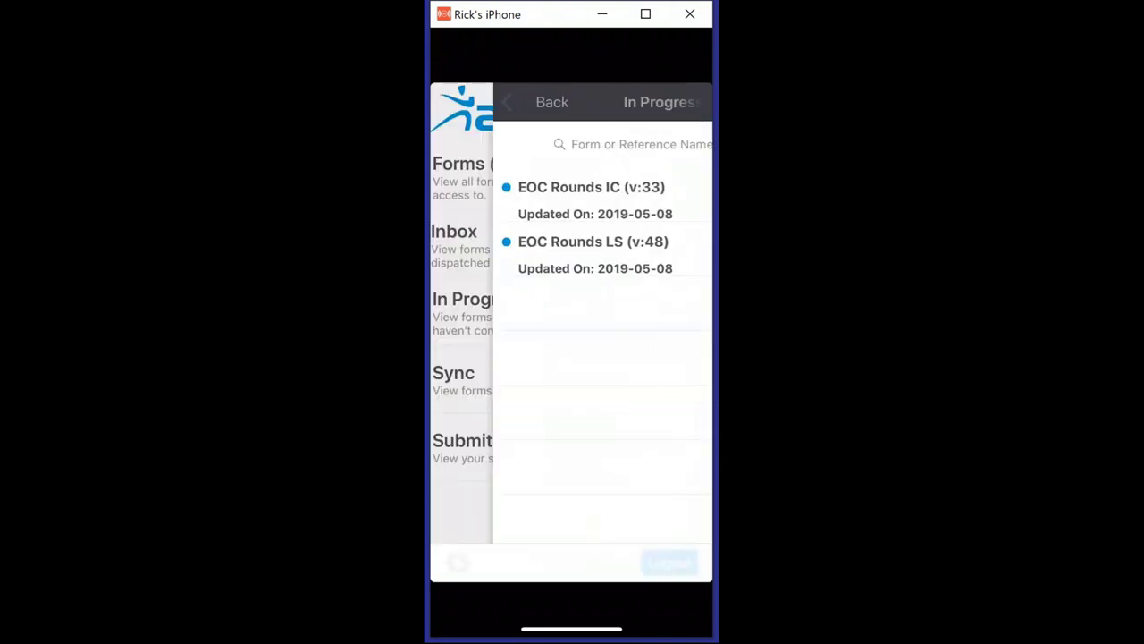
pyautogui.click(500, 170)
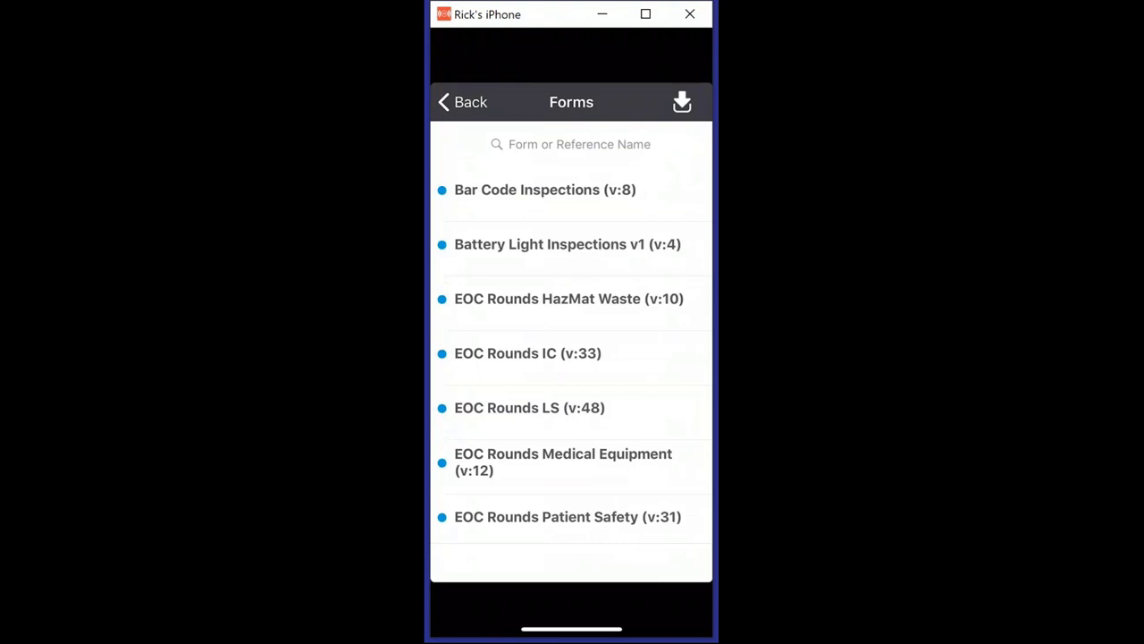
pyautogui.scroll(-2, 572, 357)
pyautogui.click(572, 316)
pyautogui.click(629, 378)
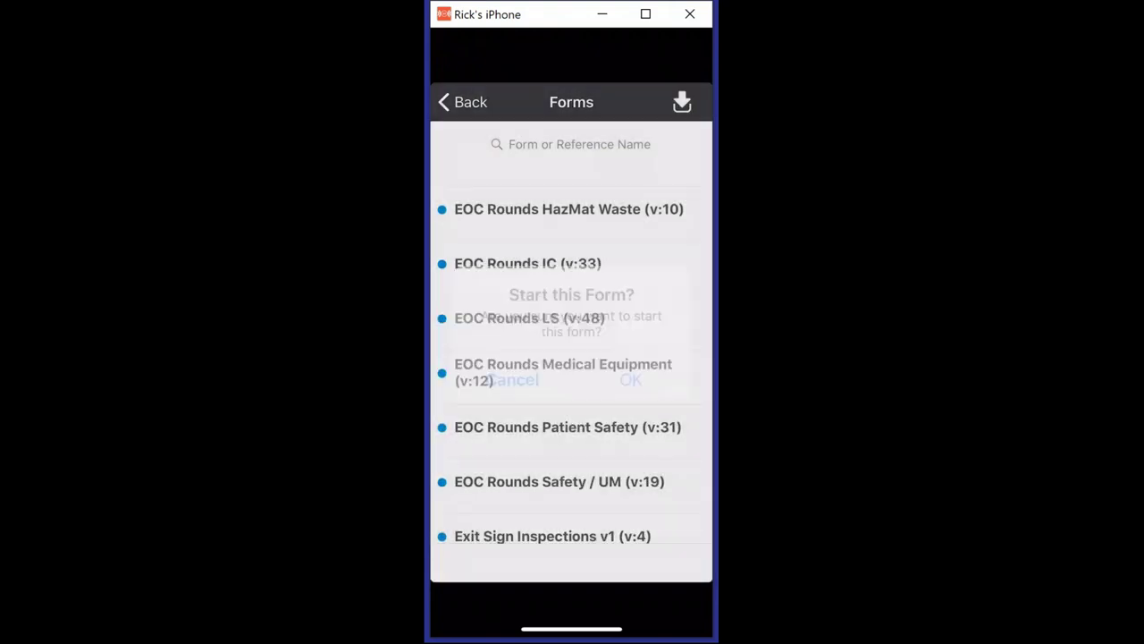
# - Set the form's department to BL-2
pyautogui.click(572, 250)
pyautogui.scroll(-3, 572, 357)
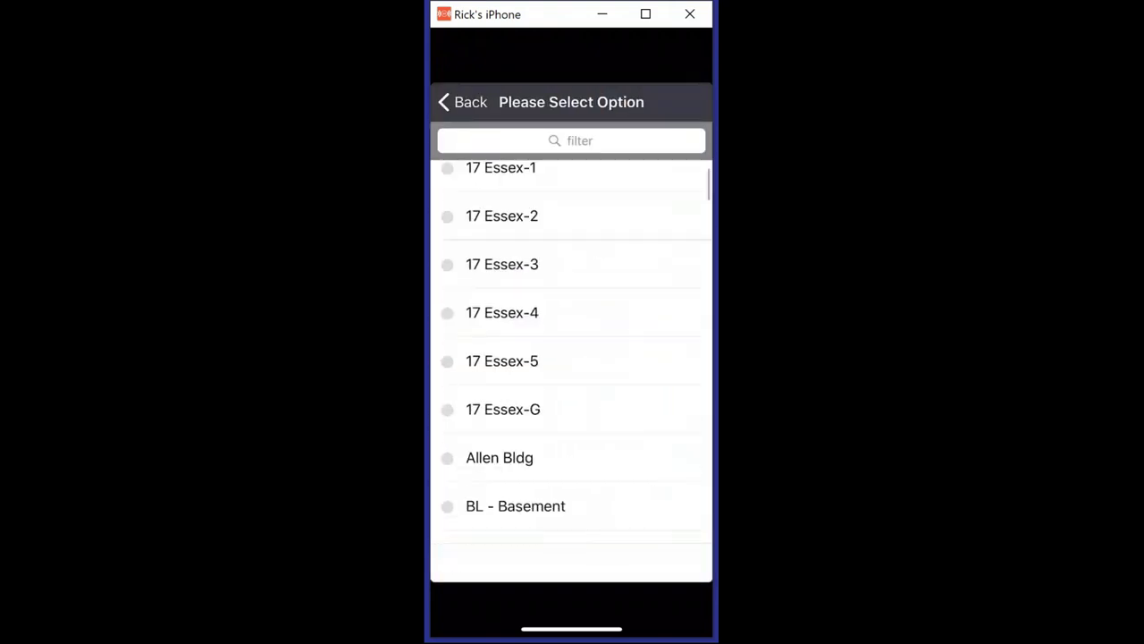
pyautogui.scroll(-5, 572, 358)
pyautogui.click(573, 332)
# - Add a finding: proximity Next to, Room 100, issue clean - ceiling vent
pyautogui.click(581, 347)
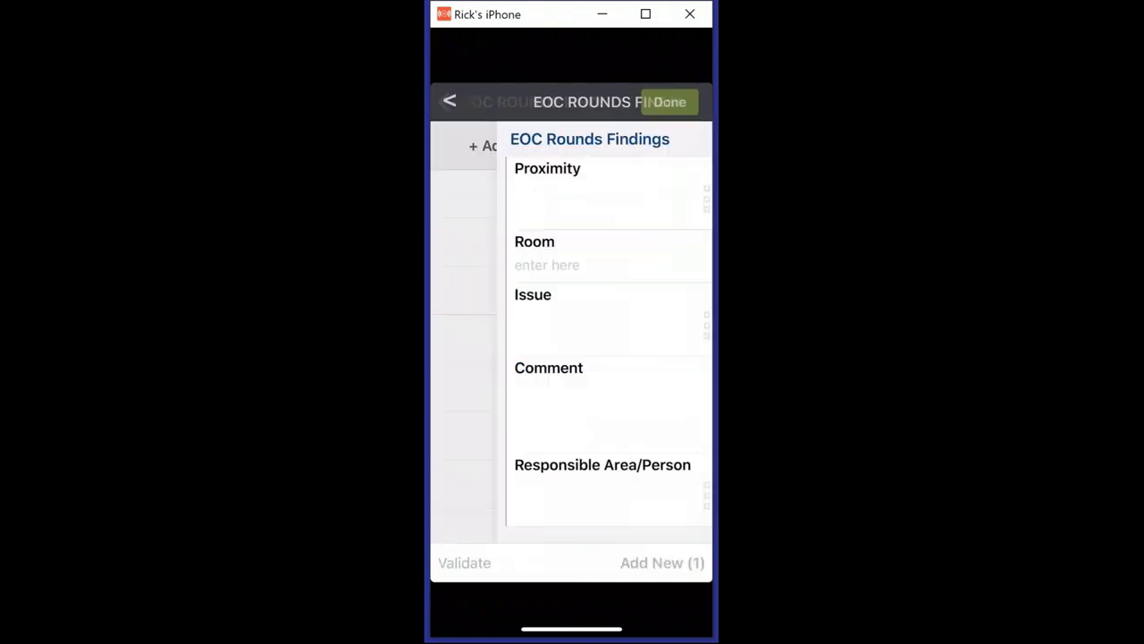
pyautogui.click(572, 191)
pyautogui.click(572, 250)
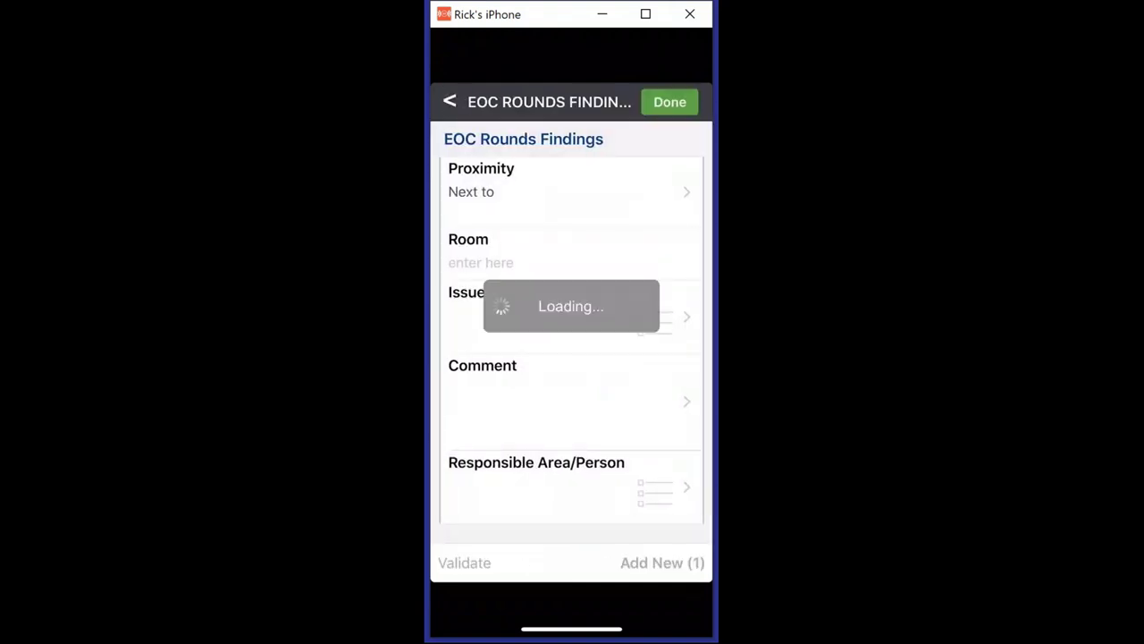
pyautogui.click(483, 262)
pyautogui.write('1')
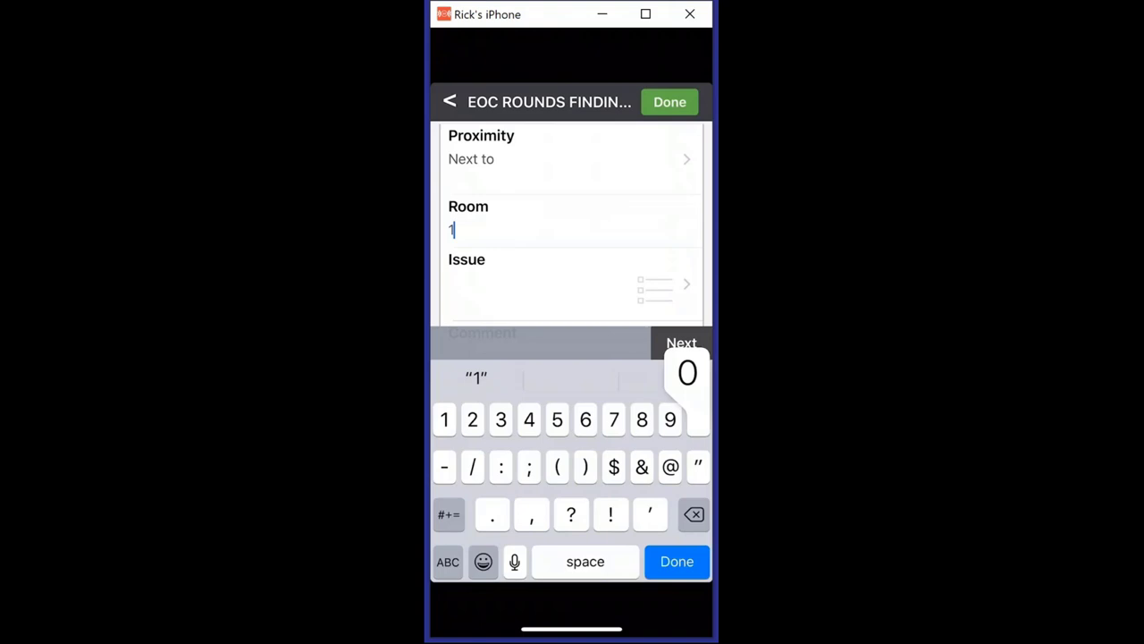
pyautogui.write('00')
pyautogui.click(677, 561)
pyautogui.click(573, 299)
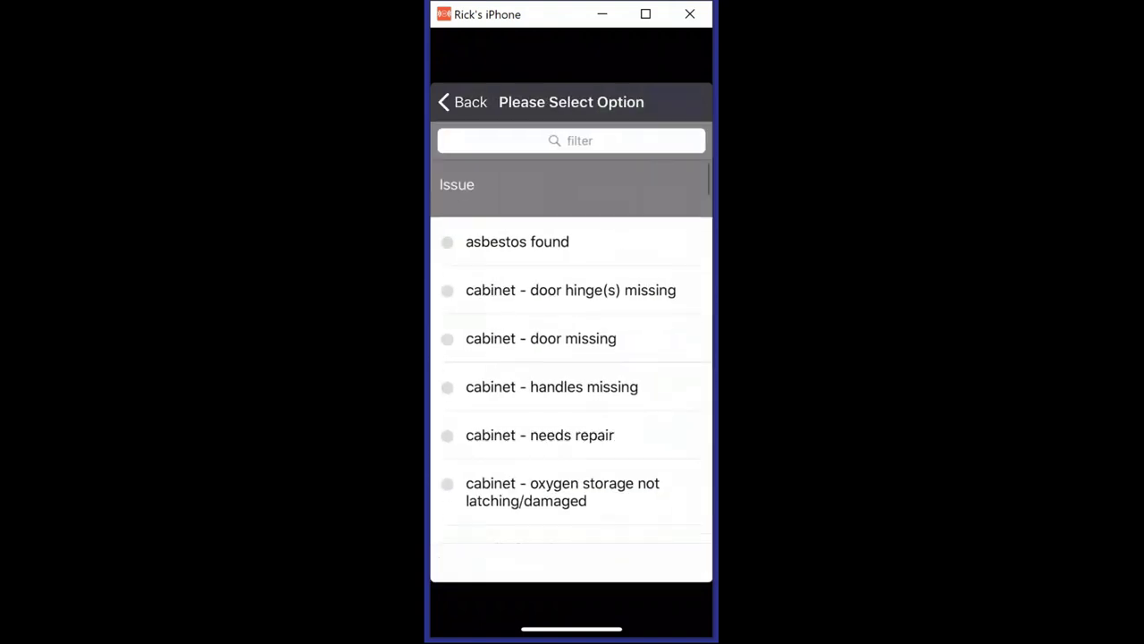
pyautogui.scroll(-10, 572, 357)
pyautogui.click(536, 209)
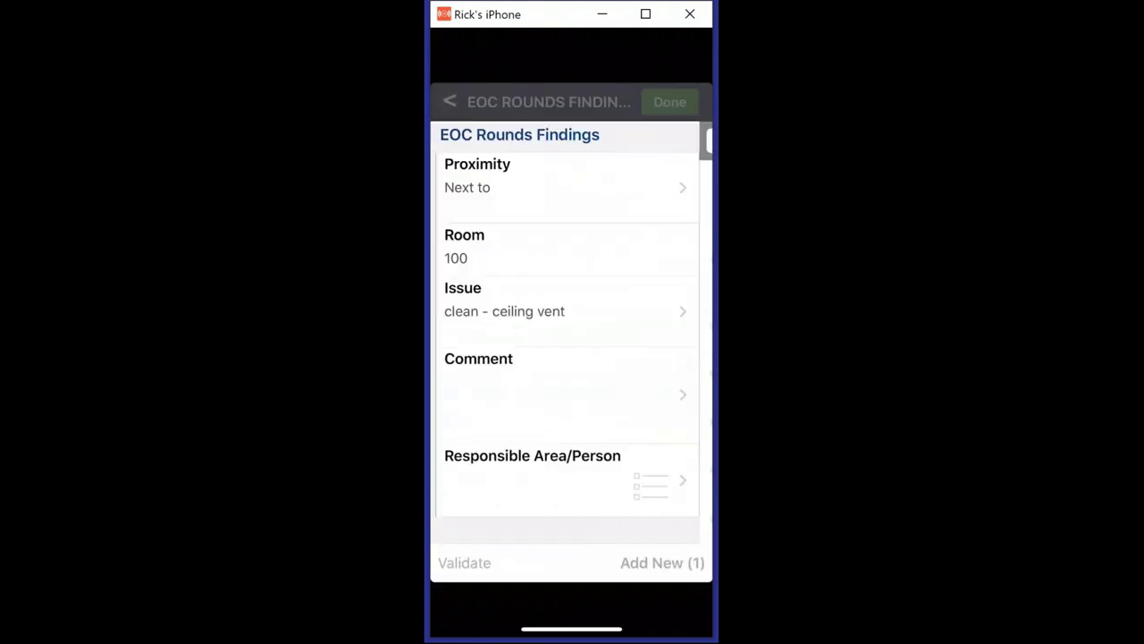
# - Comment 'Clean vent' on the finding and assign it to Environmental Services
pyautogui.click(666, 369)
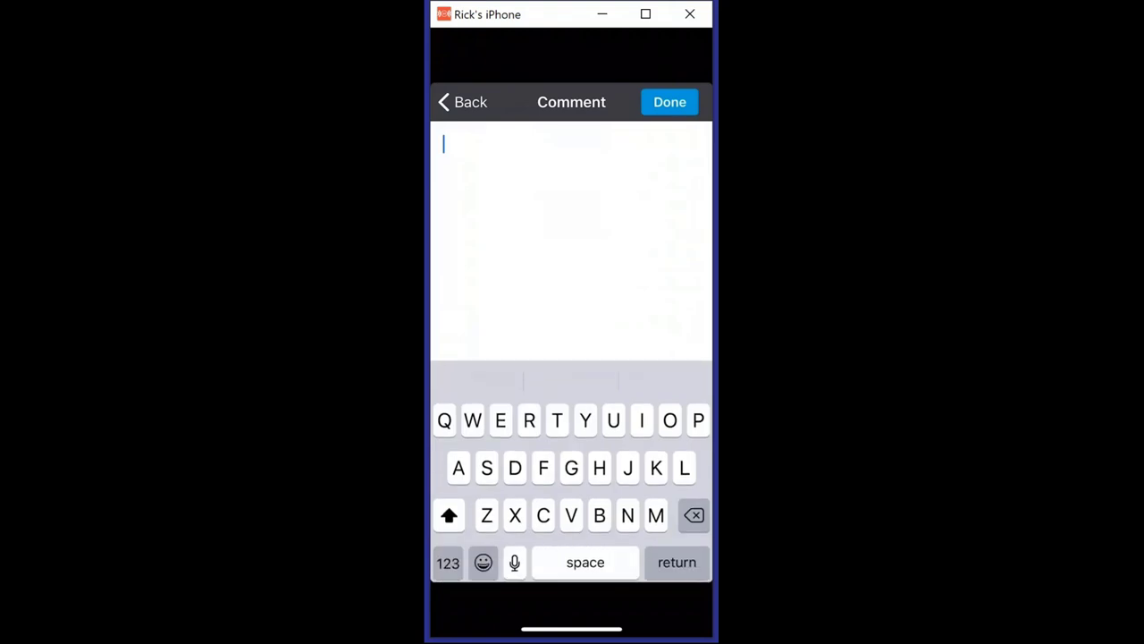
pyautogui.write('Clean')
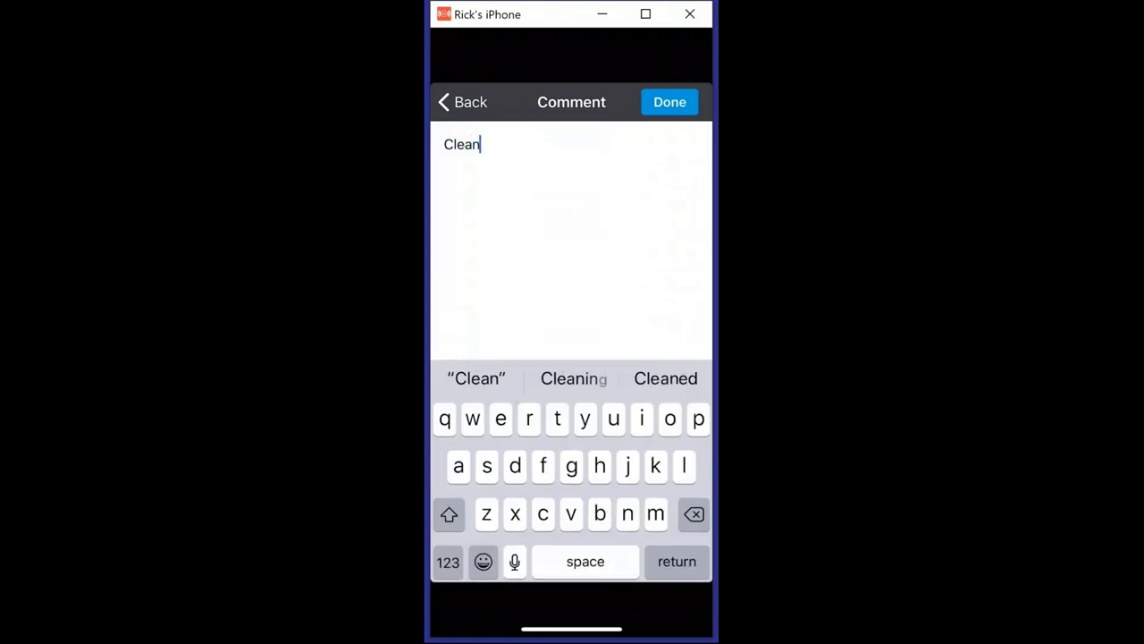
pyautogui.write(' bent')
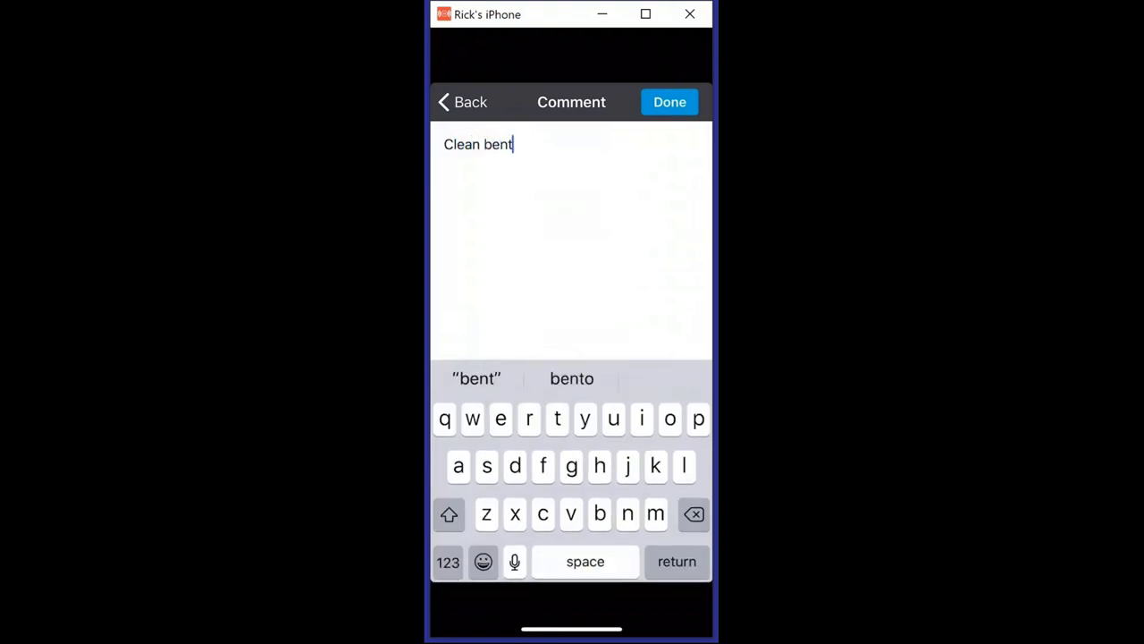
pyautogui.press('Return')
pyautogui.press('BackSpace')
pyautogui.press('BackSpace')
pyautogui.press('BackSpace')
pyautogui.press('BackSpace')
pyautogui.press('BackSpace')
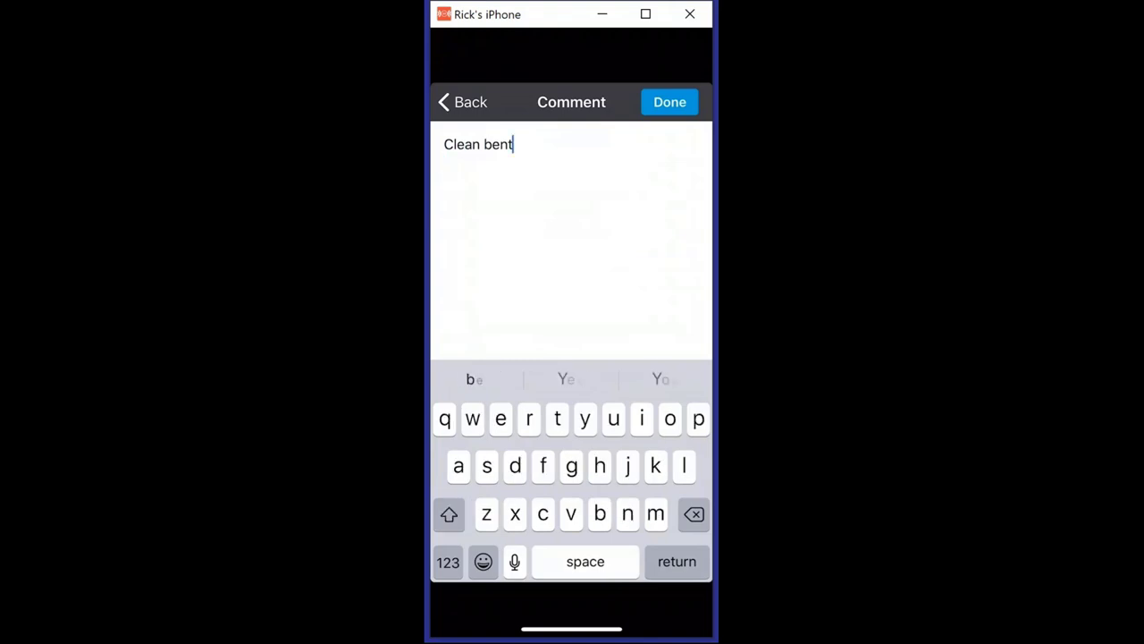
pyautogui.write('vent')
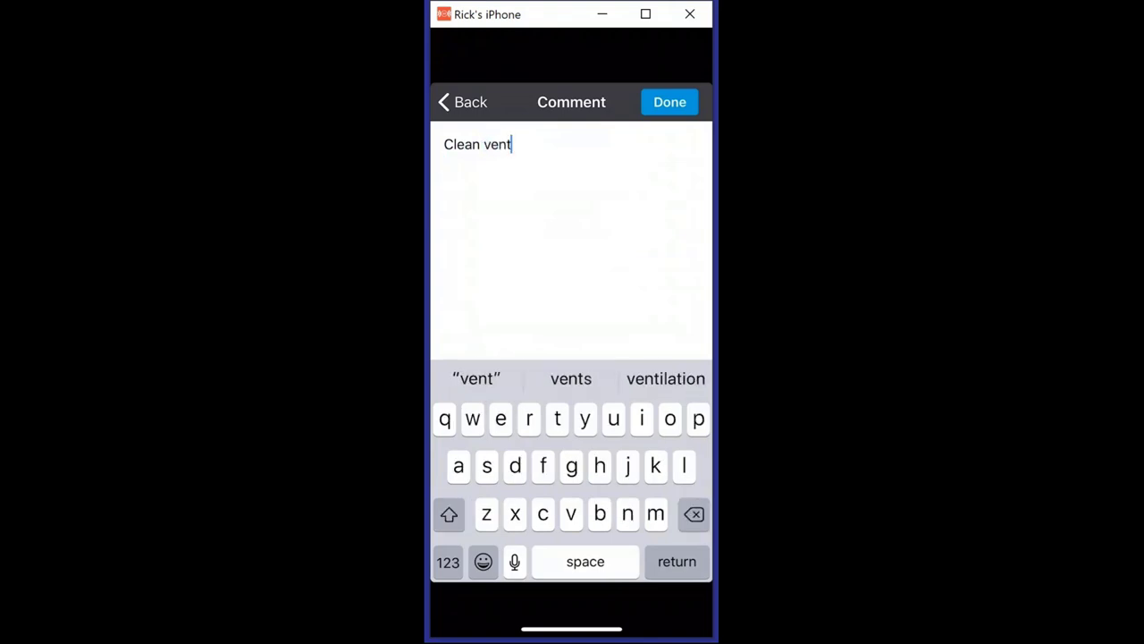
pyautogui.press('Return')
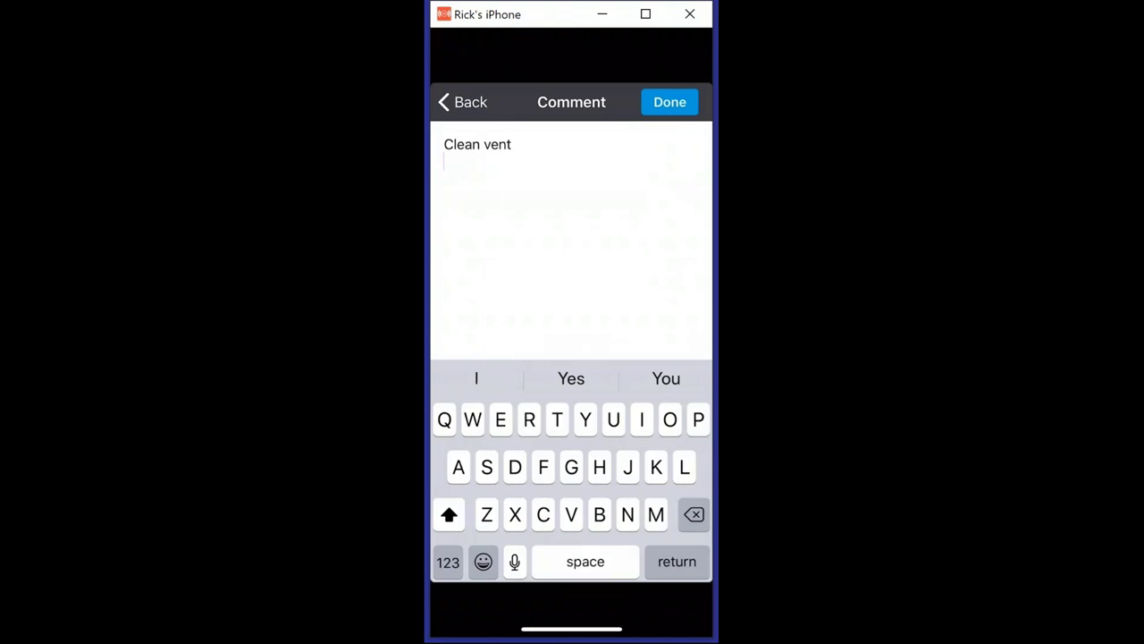
pyautogui.click(670, 102)
pyautogui.click(572, 480)
pyautogui.click(543, 339)
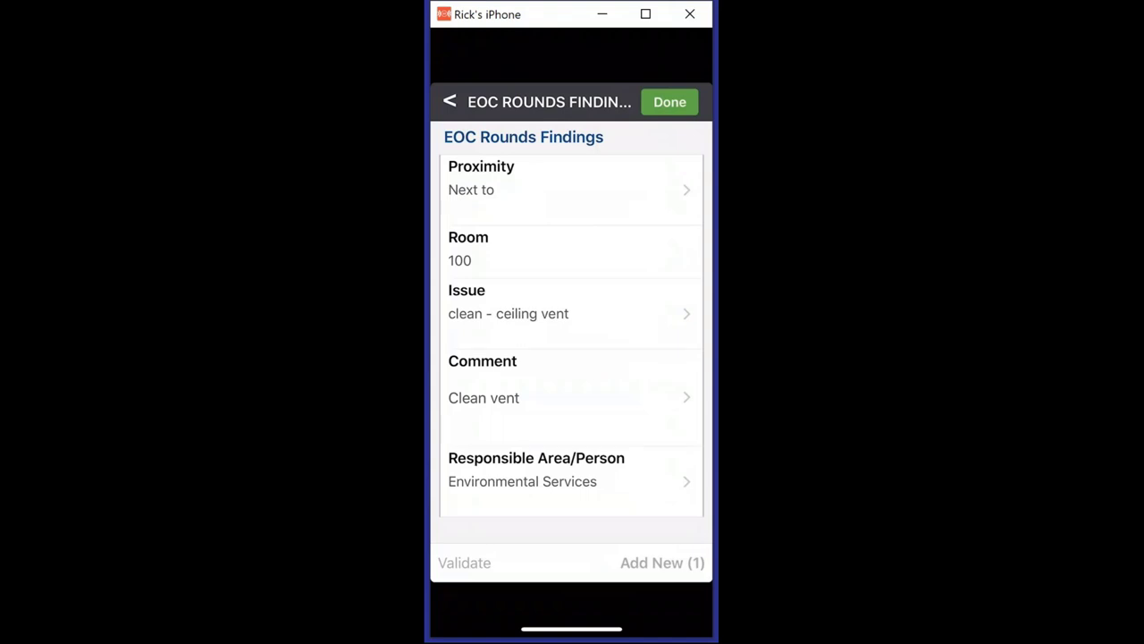
# - Add a second finding: proximity Stairwell by, Room 22, issue clean - exhaust fan
pyautogui.click(663, 562)
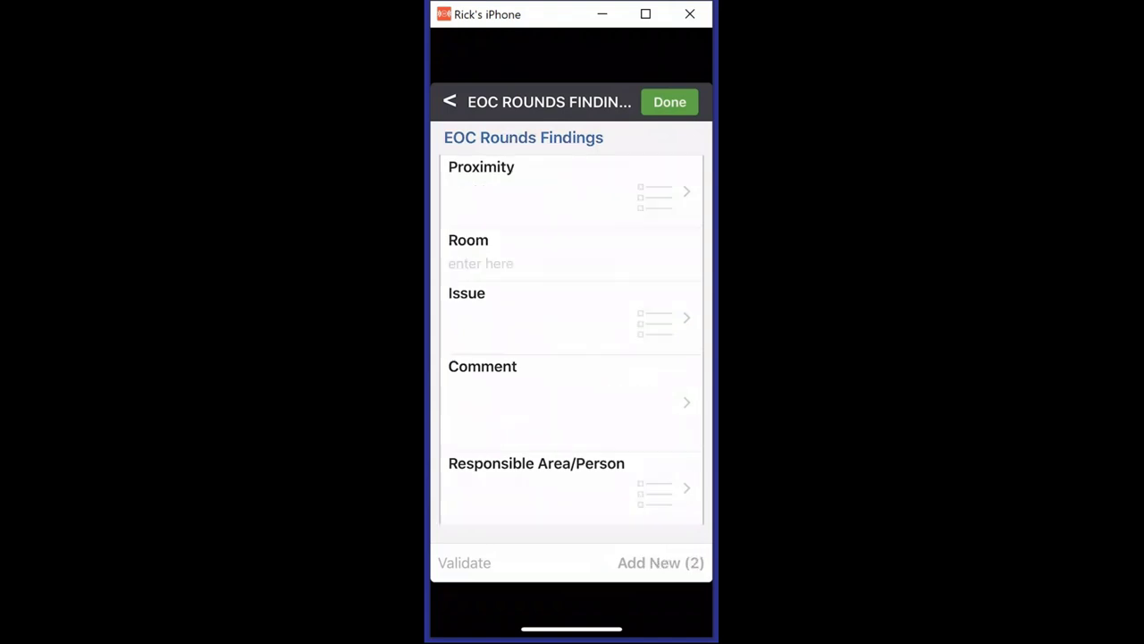
pyautogui.click(572, 192)
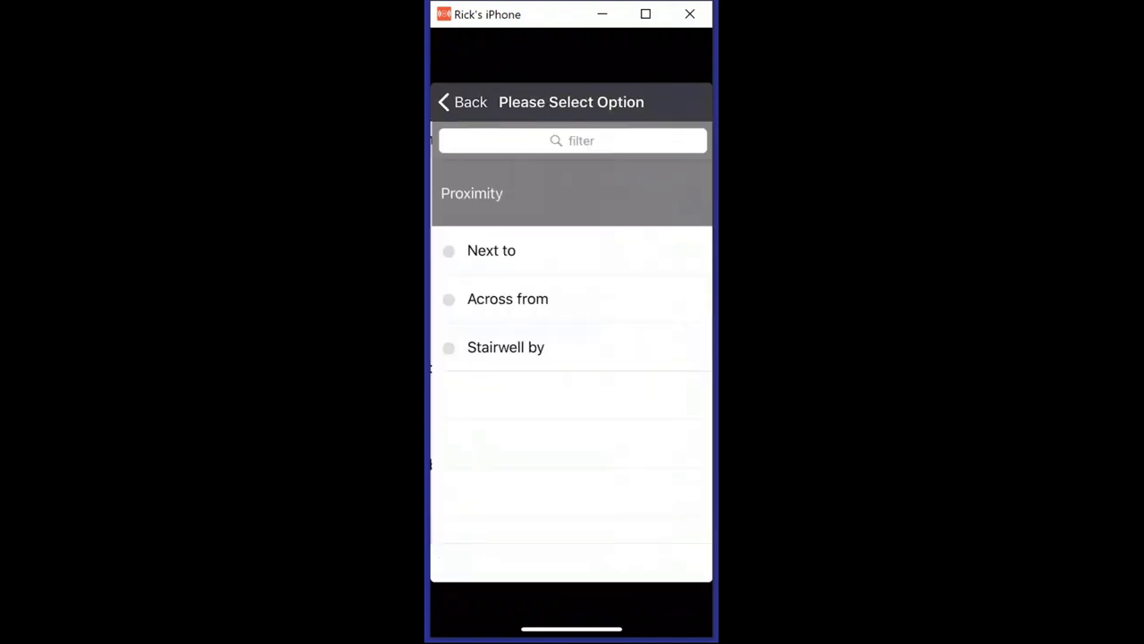
pyautogui.click(536, 345)
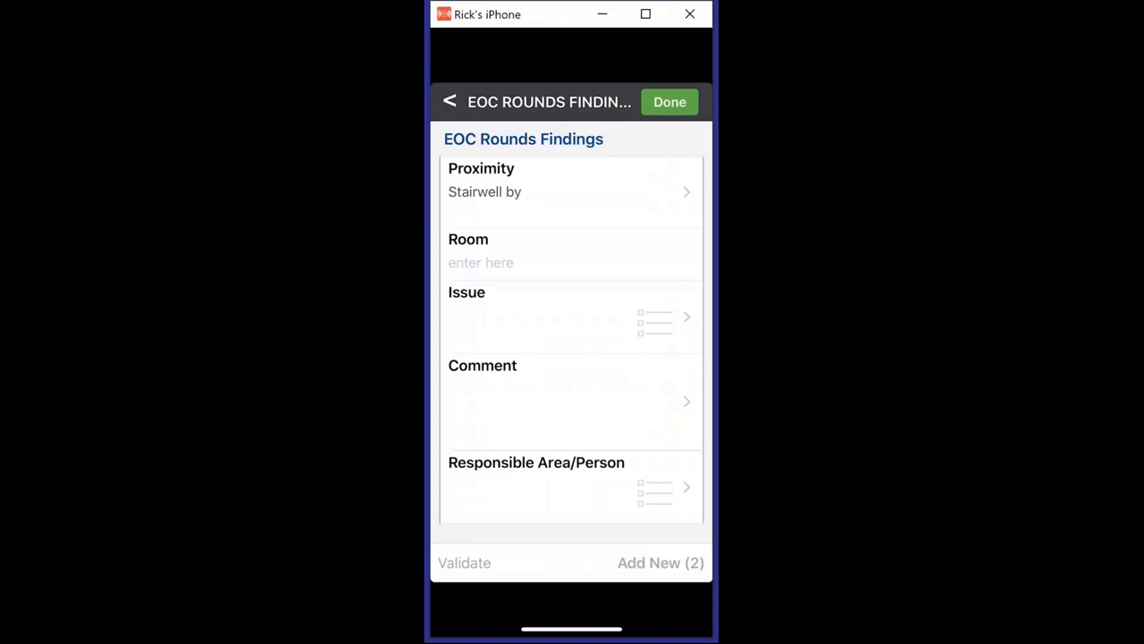
pyautogui.click(481, 262)
pyautogui.click(447, 561)
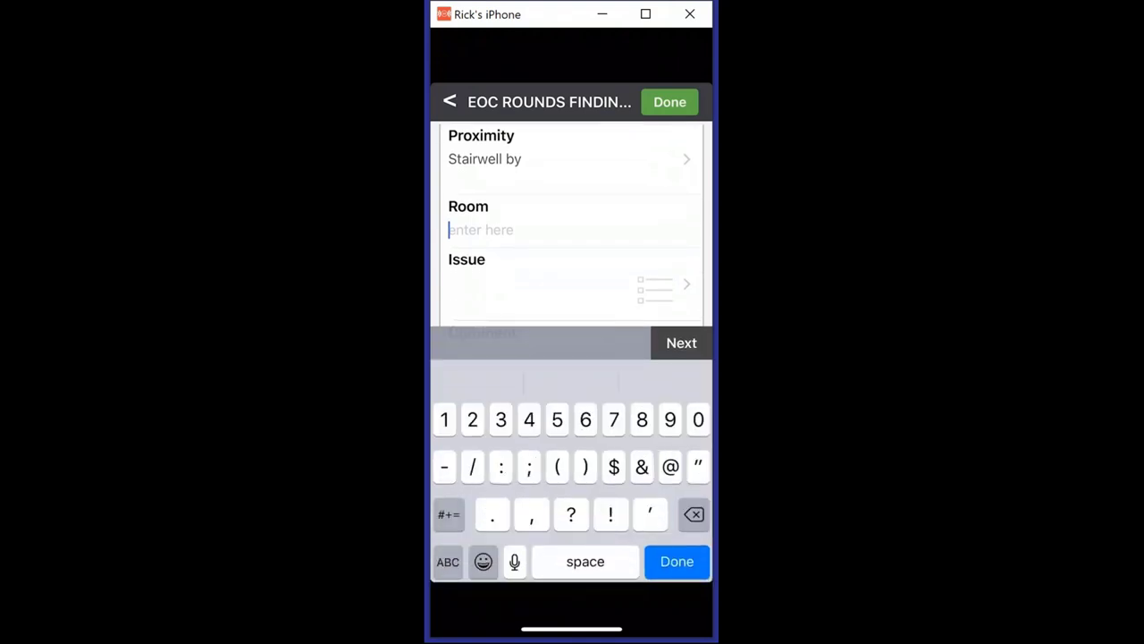
pyautogui.write('22')
pyautogui.click(676, 561)
pyautogui.click(572, 308)
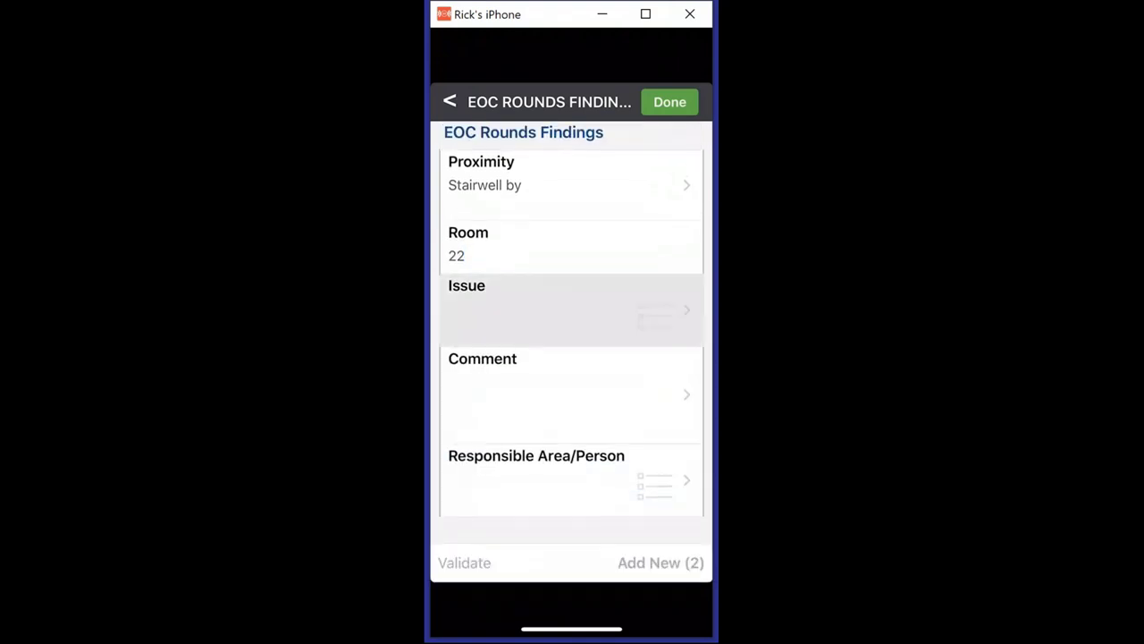
pyautogui.scroll(-10, 572, 358)
pyautogui.click(529, 321)
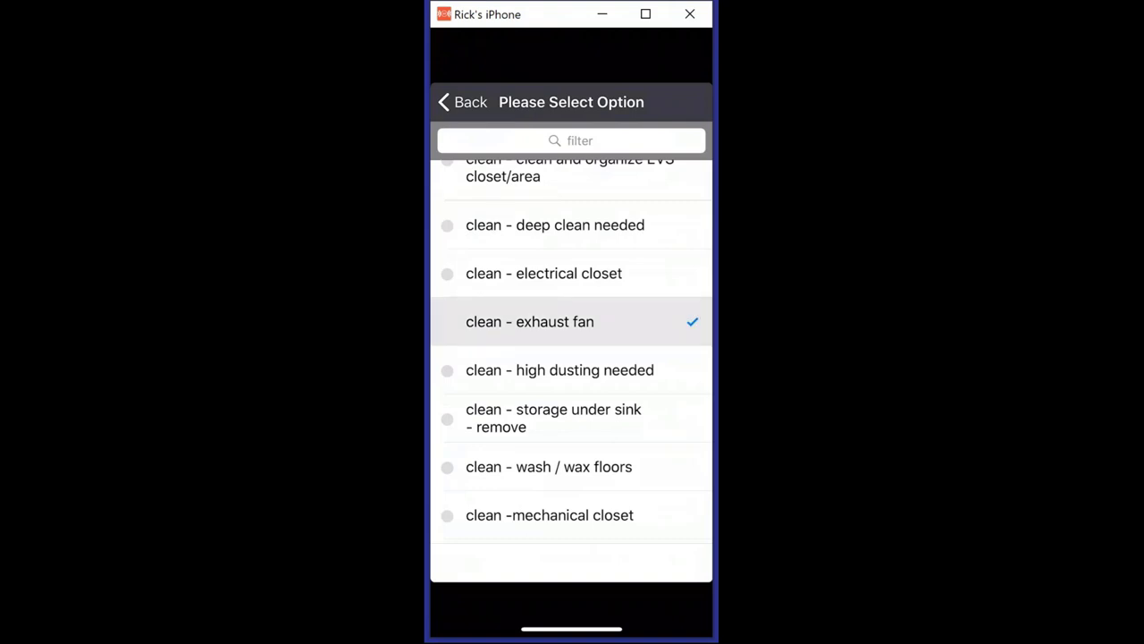
# - Comment 'Clean fan', assign the finding to HVAC, and return to the rounds form
pyautogui.click(573, 393)
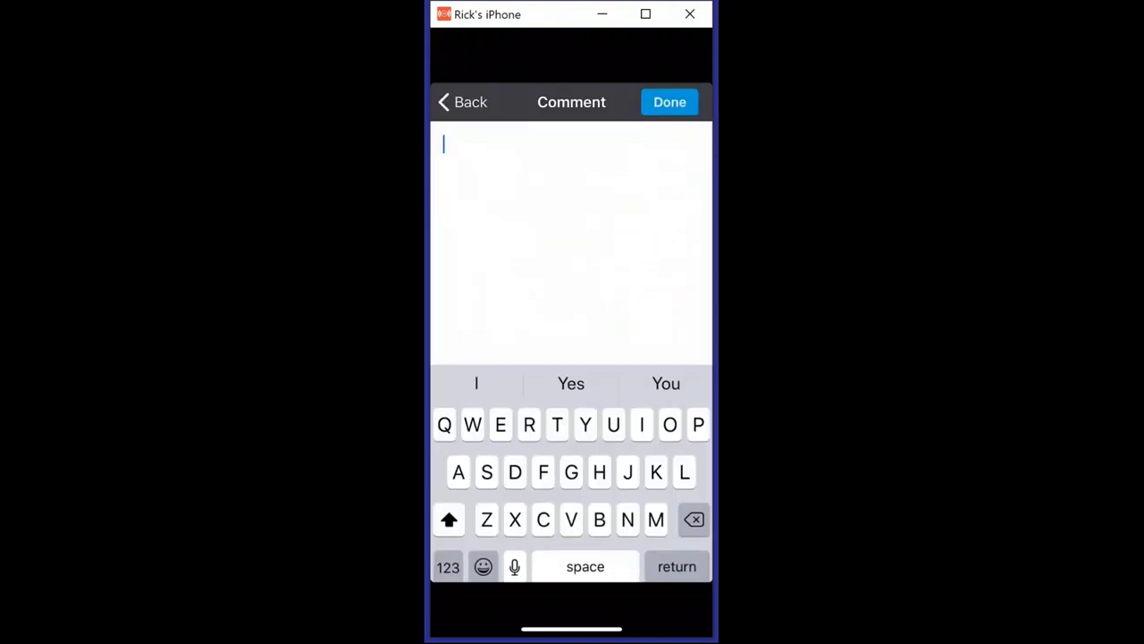
pyautogui.write('Clean')
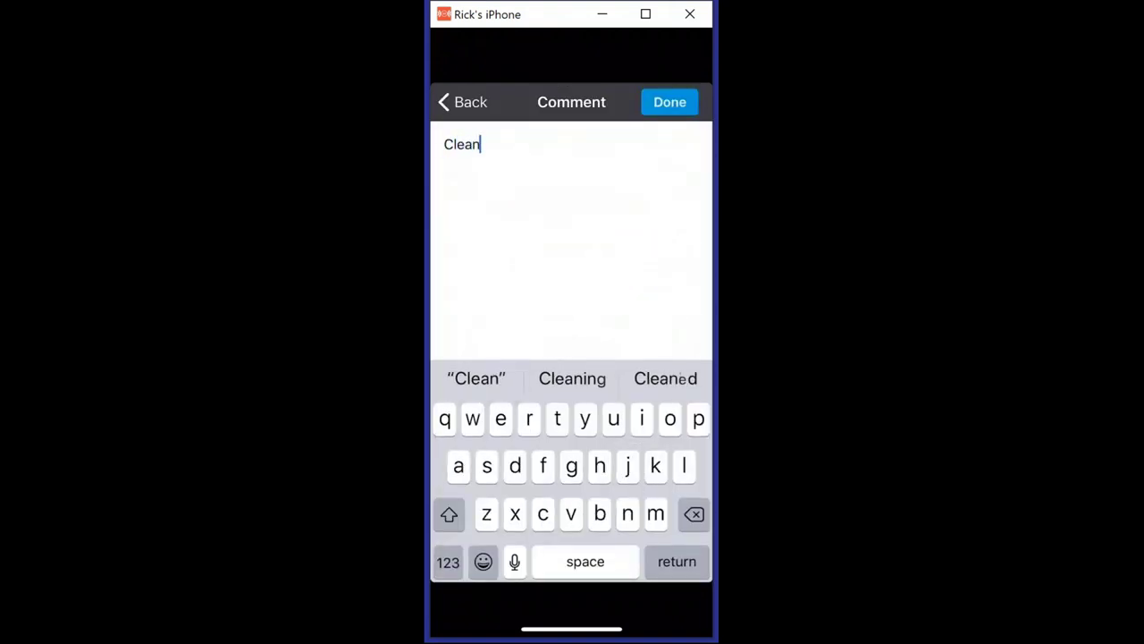
pyautogui.write(' fan')
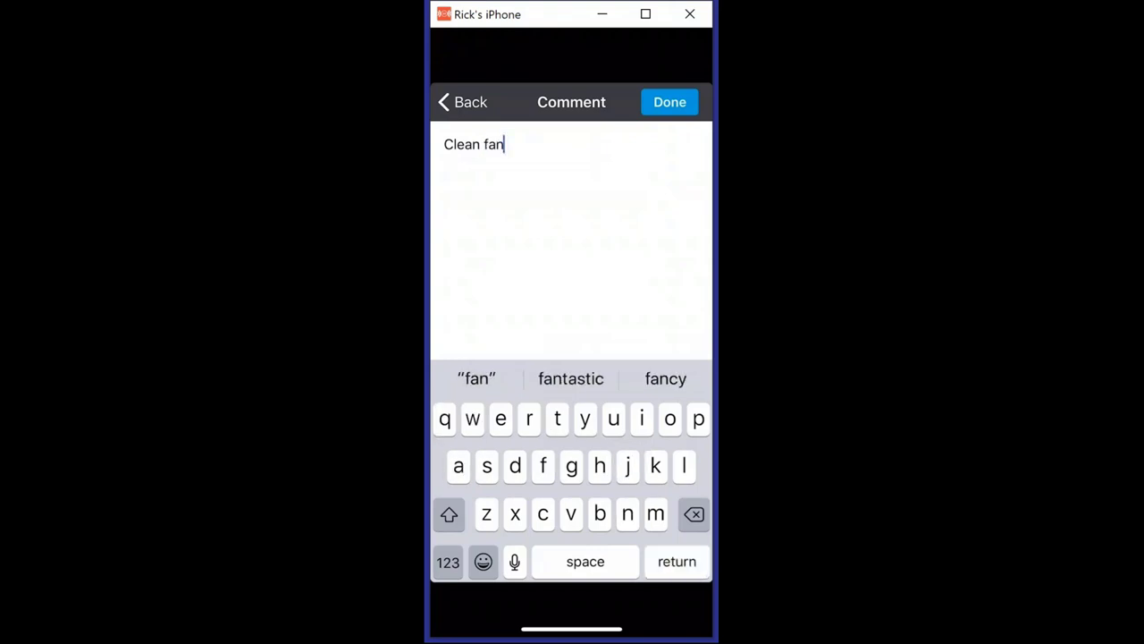
pyautogui.press('Return')
pyautogui.click(670, 102)
pyautogui.click(572, 465)
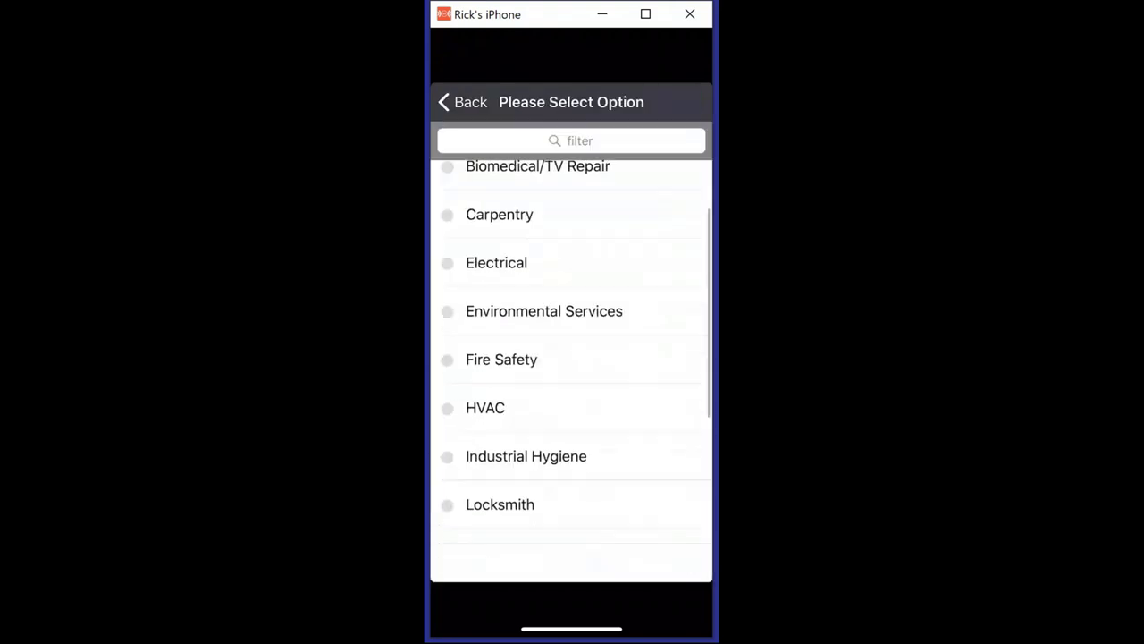
pyautogui.click(486, 407)
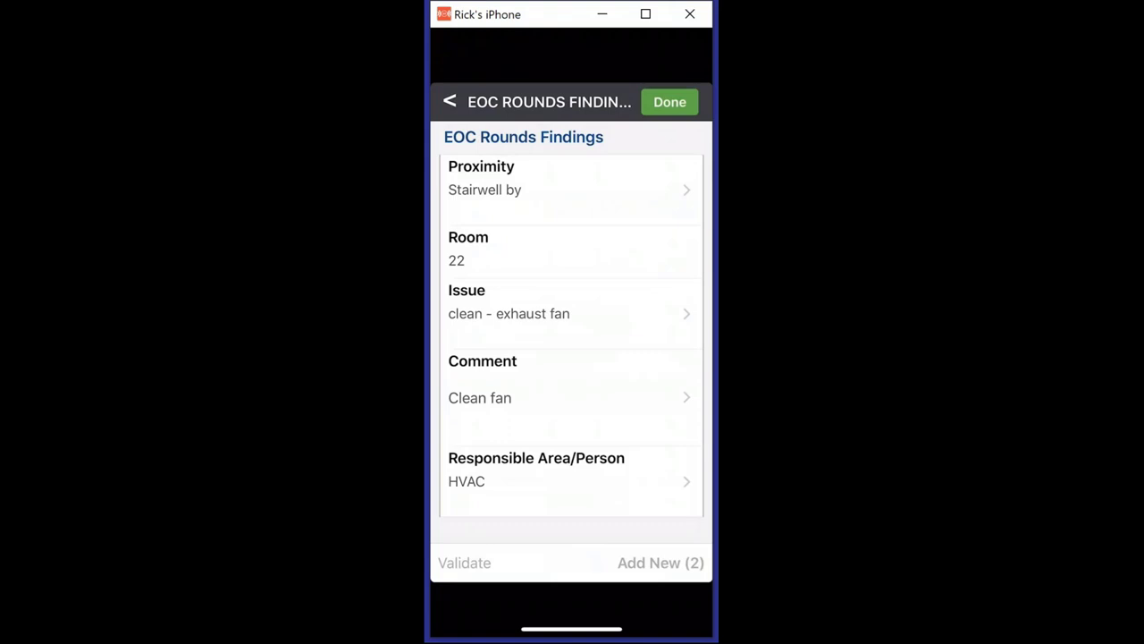
pyautogui.click(670, 102)
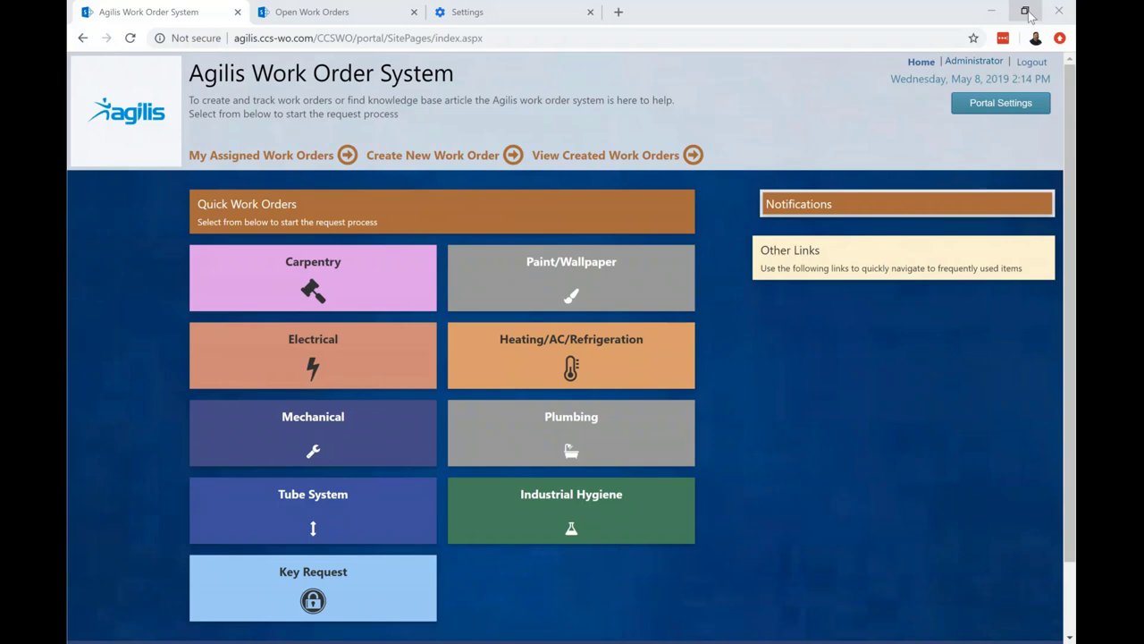
# - Preview the portal in a narrow window, re-maximize, and open My Assigned Work Orders
pyautogui.click(1027, 13)
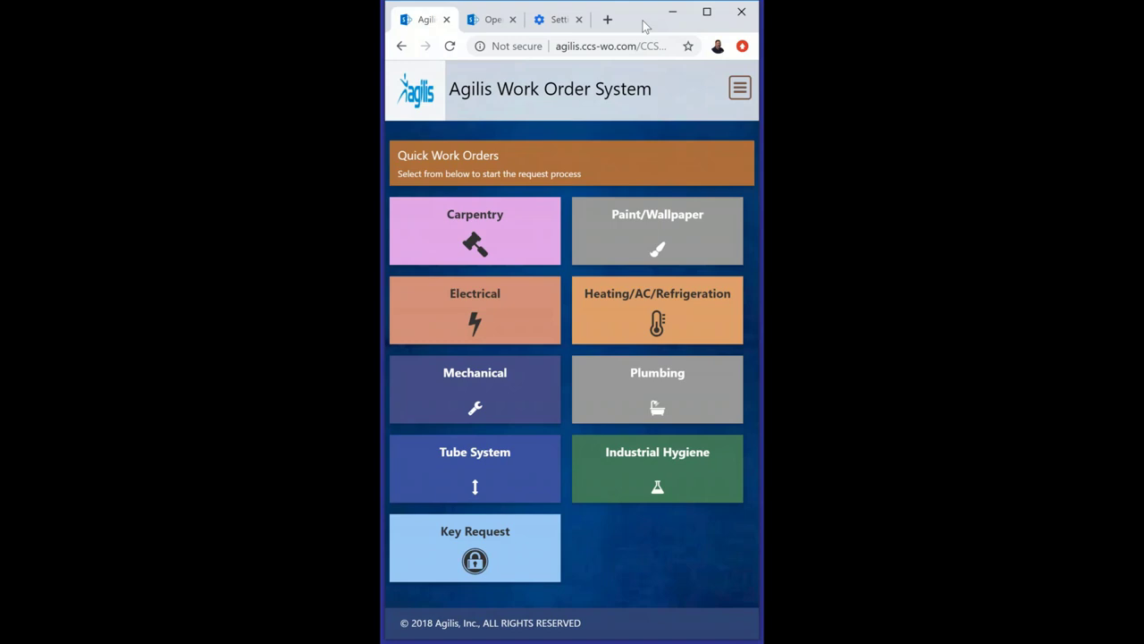
pyautogui.click(708, 12)
pyautogui.click(313, 355)
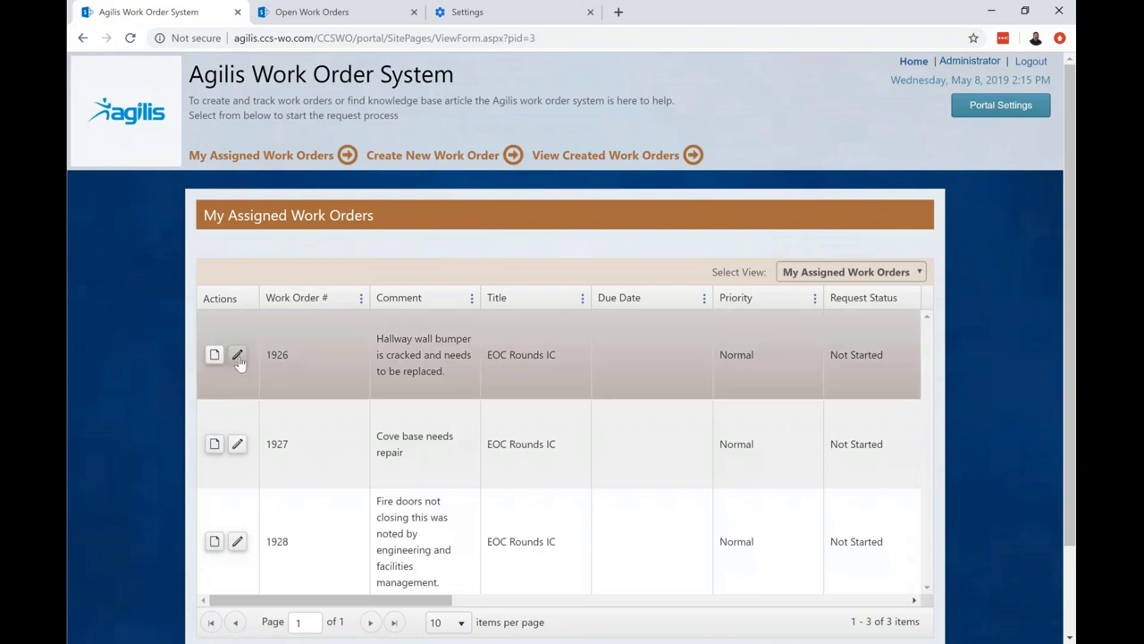
pyautogui.click(238, 357)
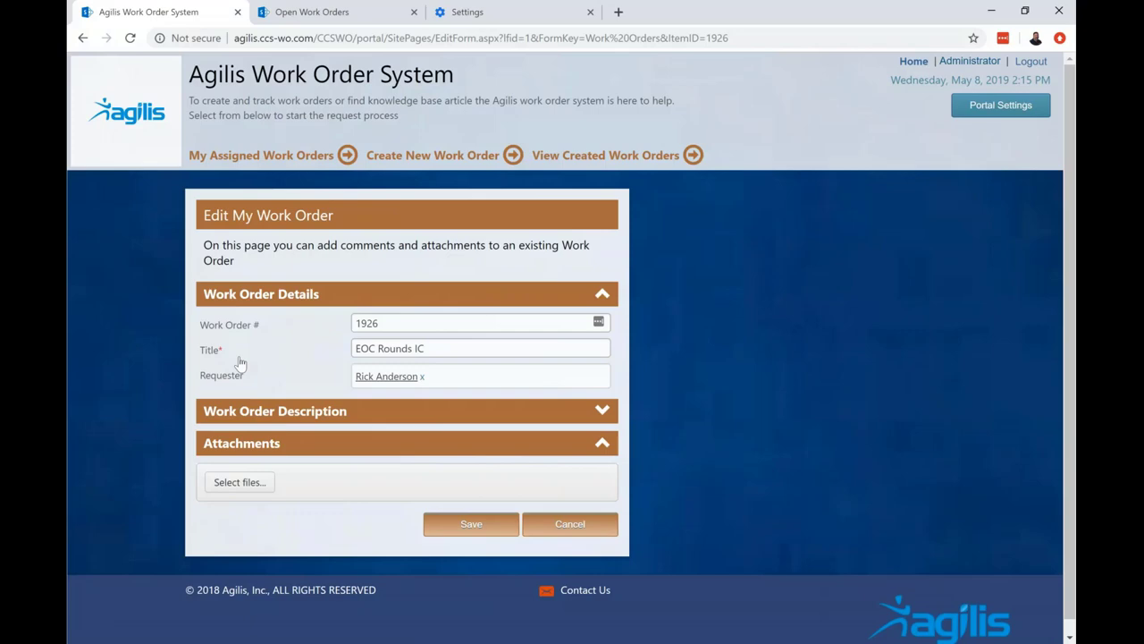
pyautogui.click(283, 407)
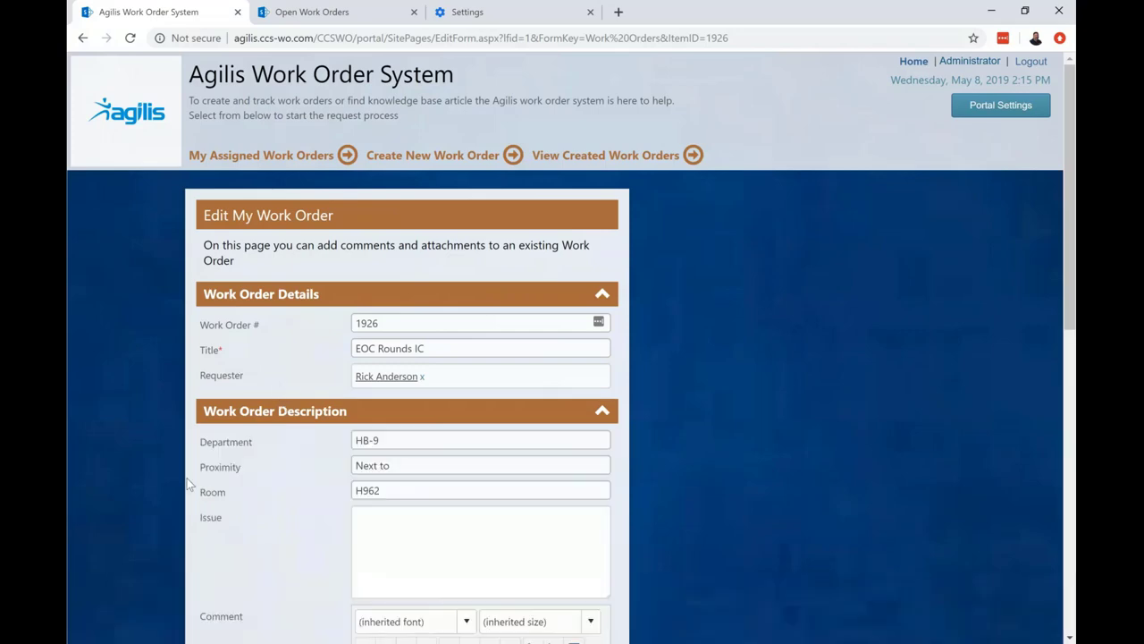
pyautogui.scroll(-7, 237, 495)
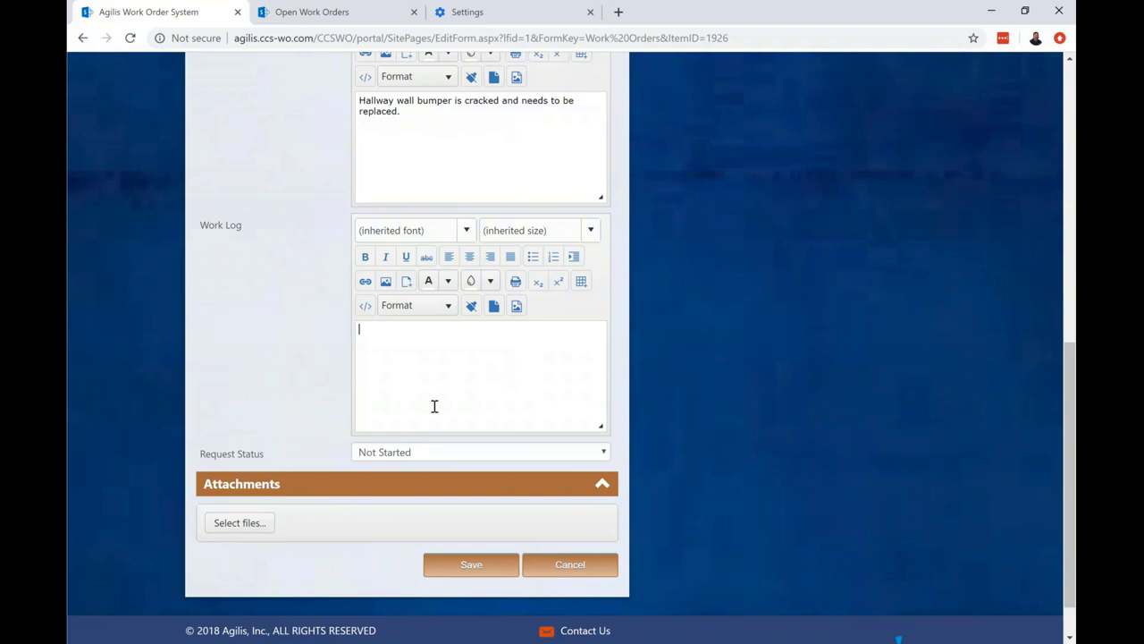
pyautogui.click(446, 454)
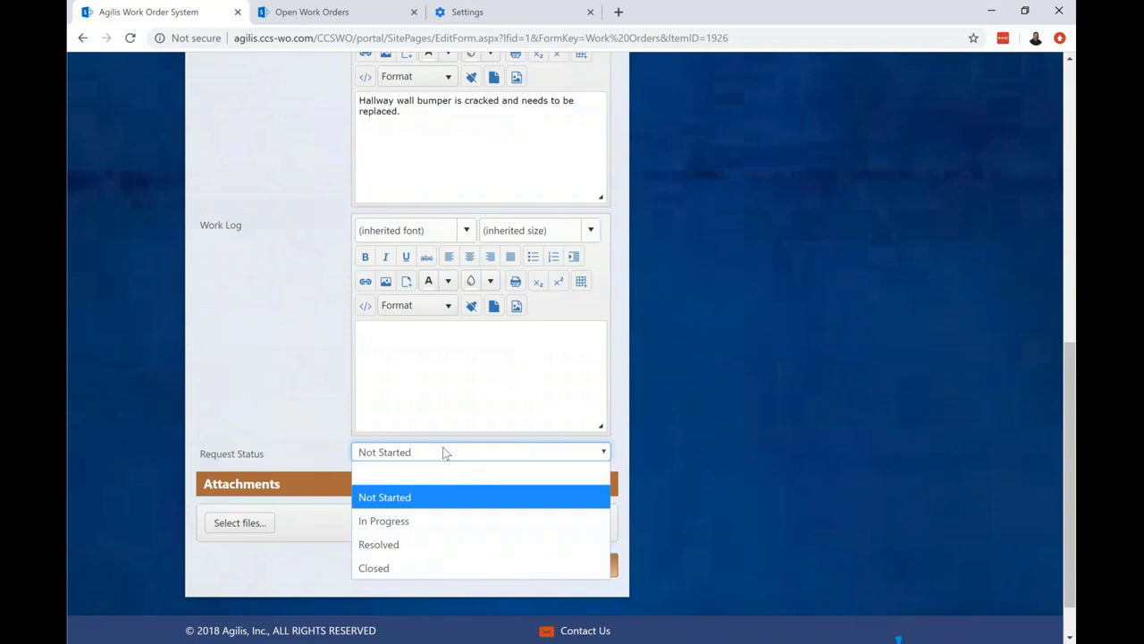
pyautogui.click(312, 409)
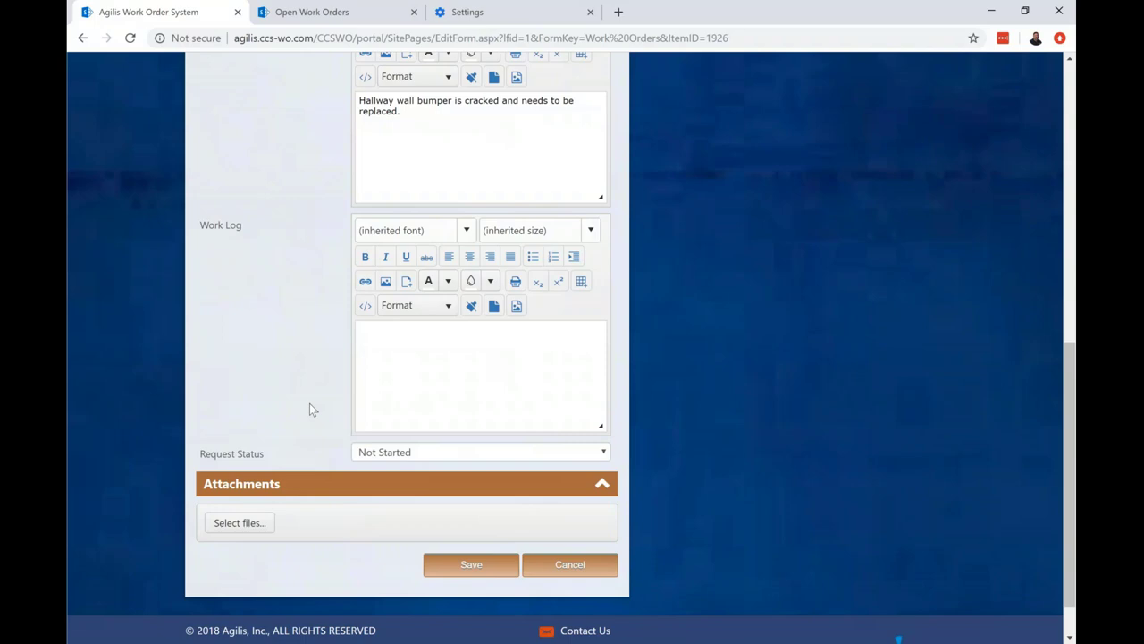
pyautogui.scroll(7, 310, 409)
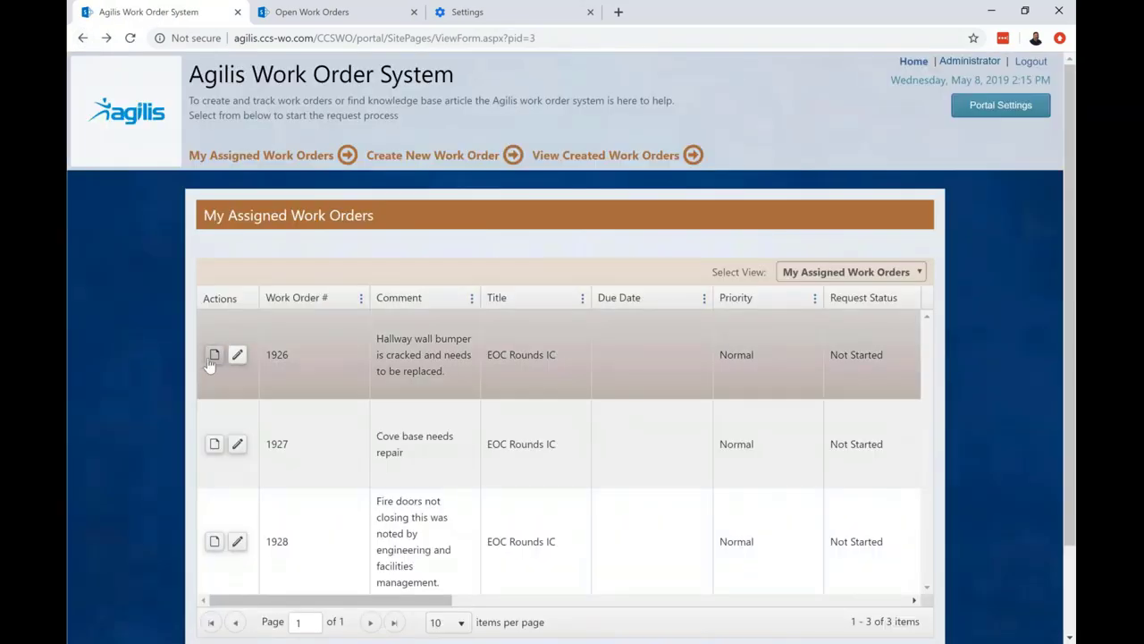
# - Reassign work order 1926 to the matching staff member and close the result dialog
pyautogui.click(214, 355)
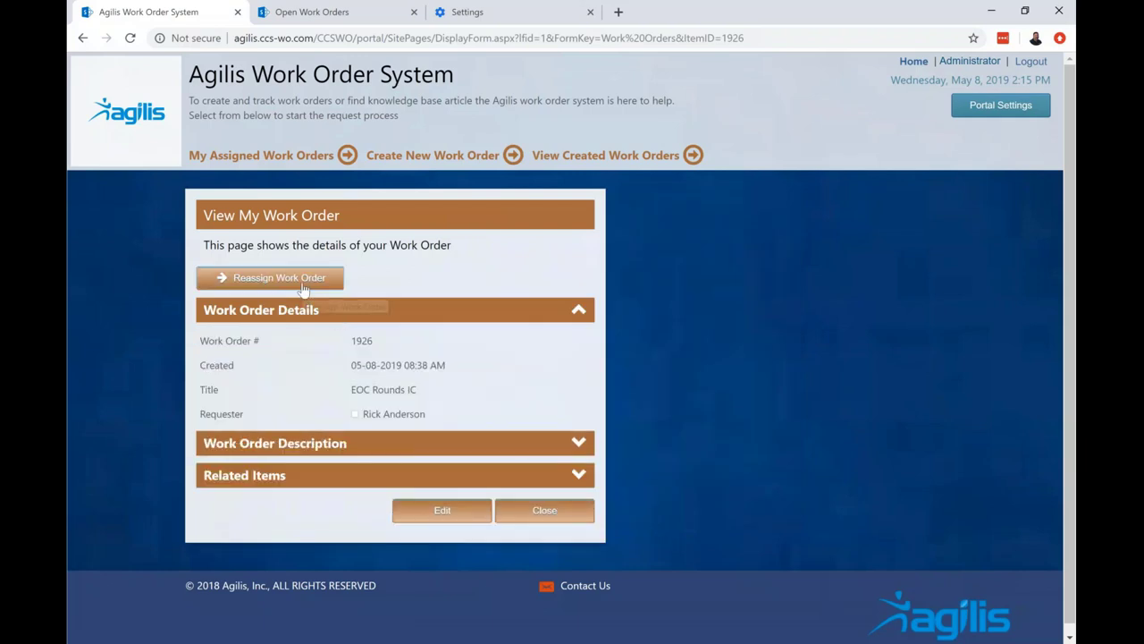
pyautogui.click(304, 289)
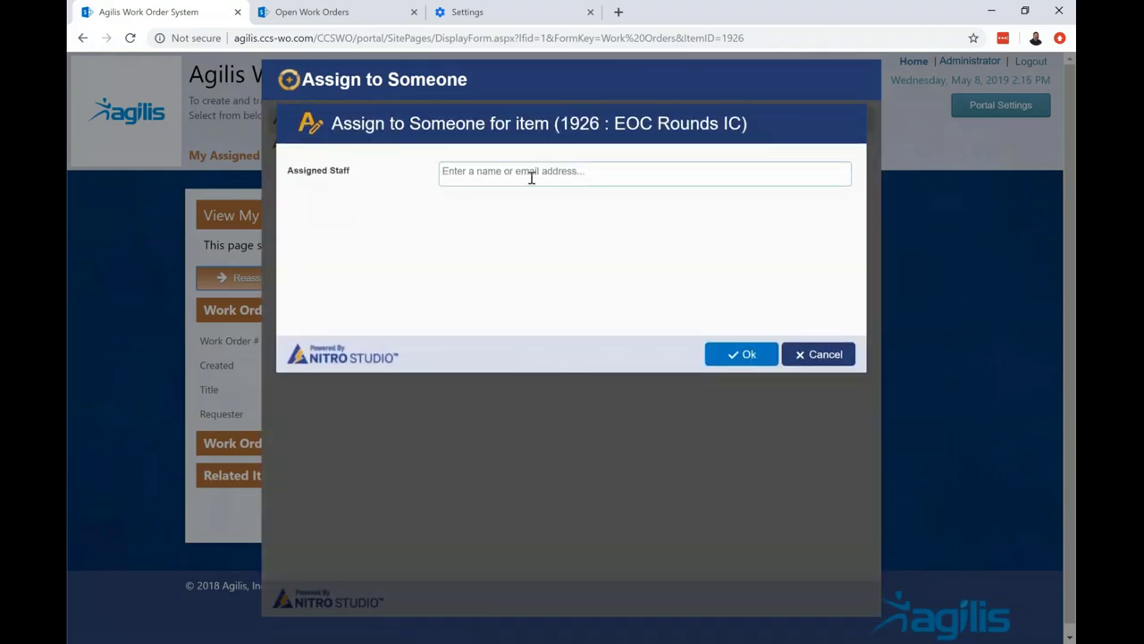
pyautogui.click(531, 177)
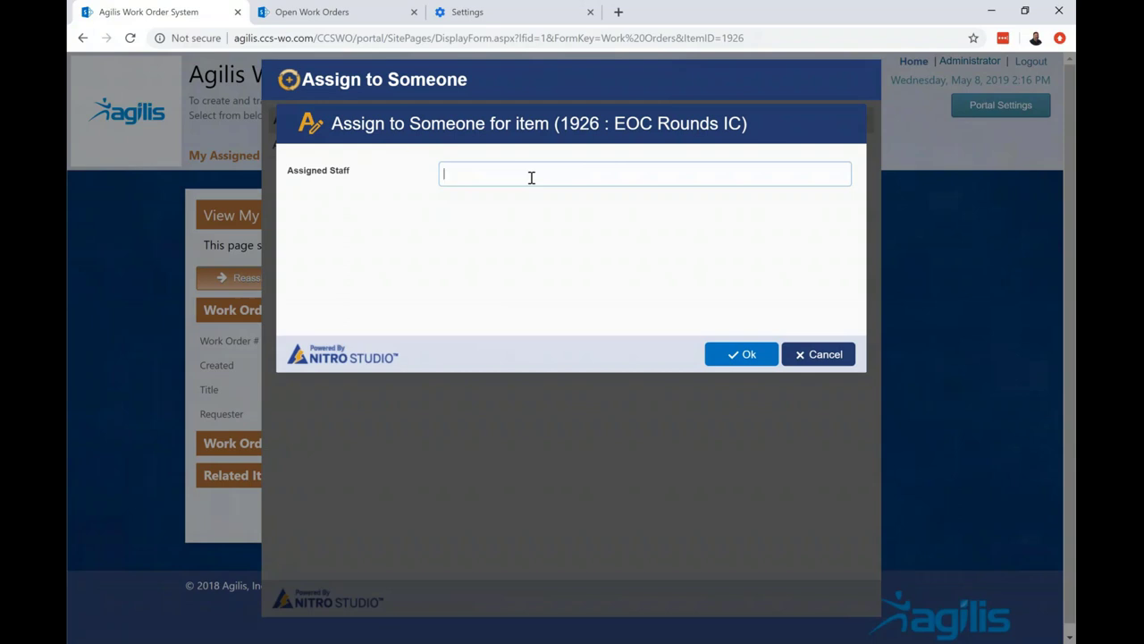
pyautogui.write('rick')
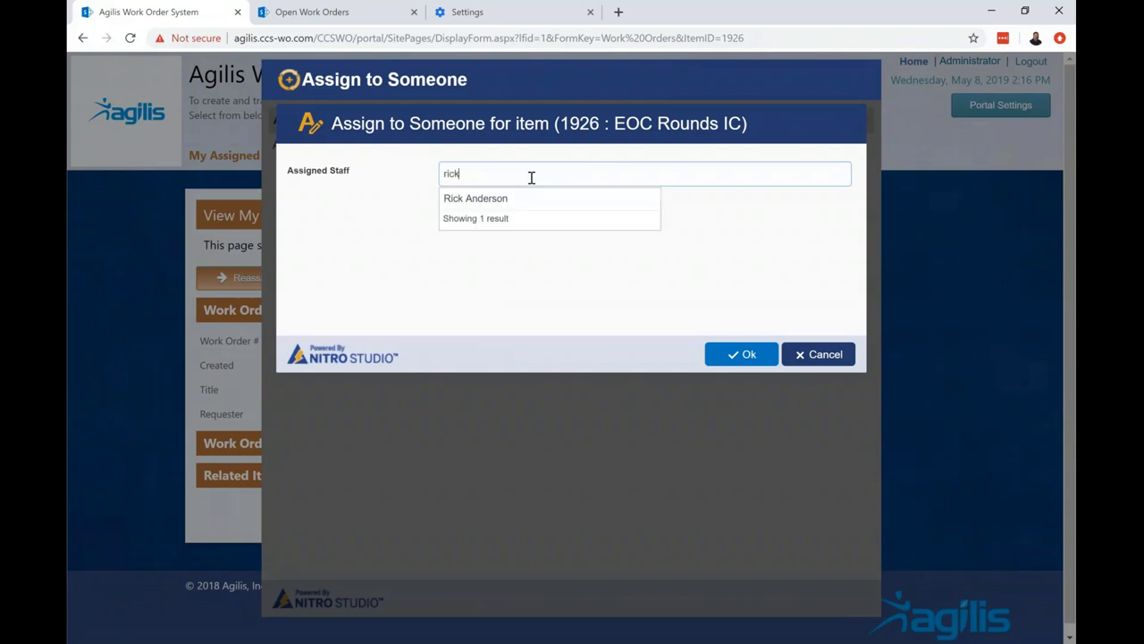
pyautogui.click(536, 195)
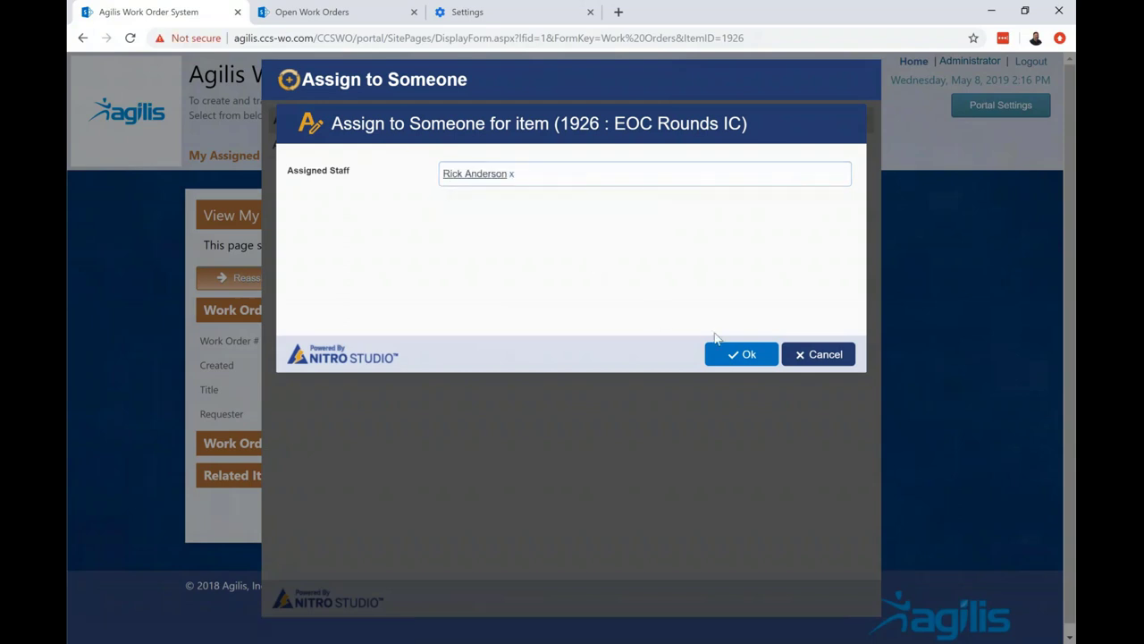
pyautogui.click(741, 354)
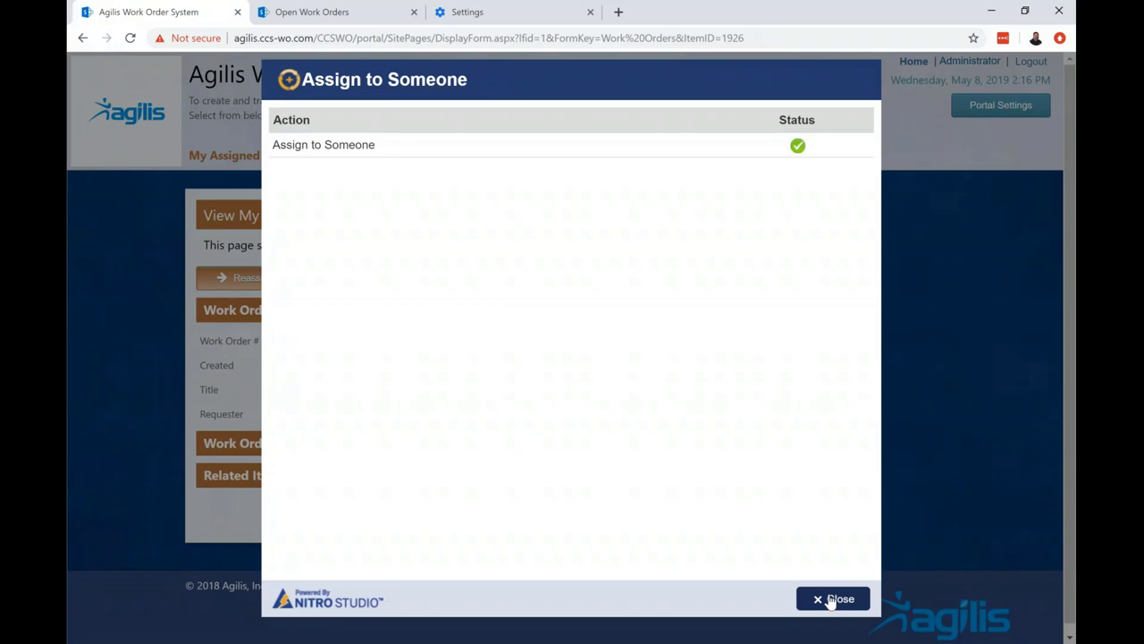
pyautogui.click(833, 599)
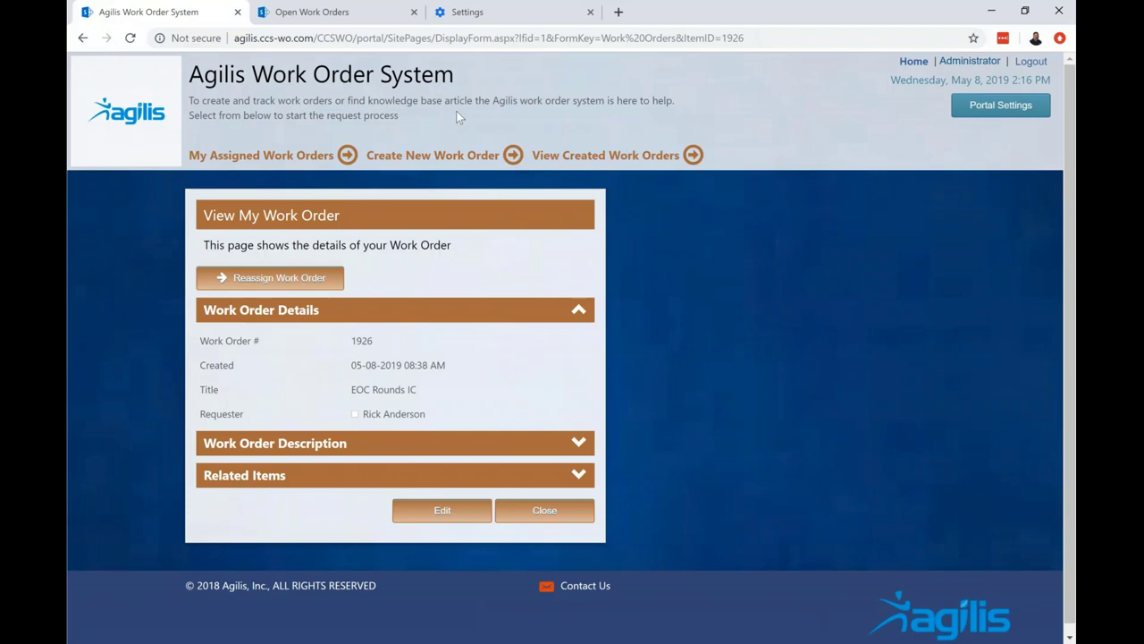
pyautogui.click(341, 11)
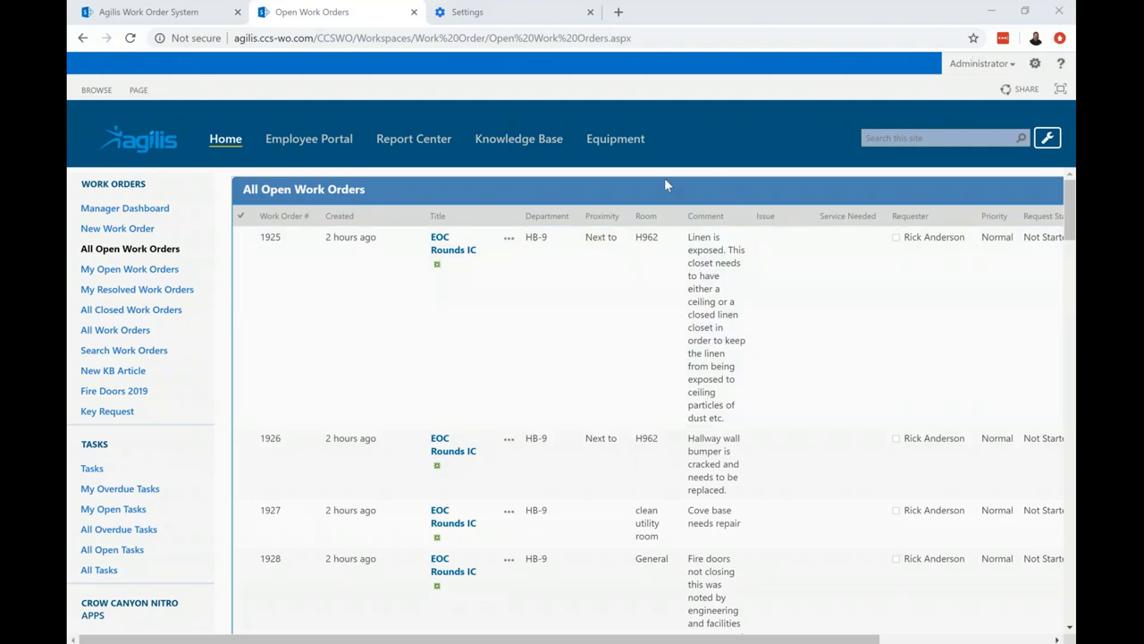
# - Filter the Department column to BL-9, then clear that filter
pyautogui.click(577, 217)
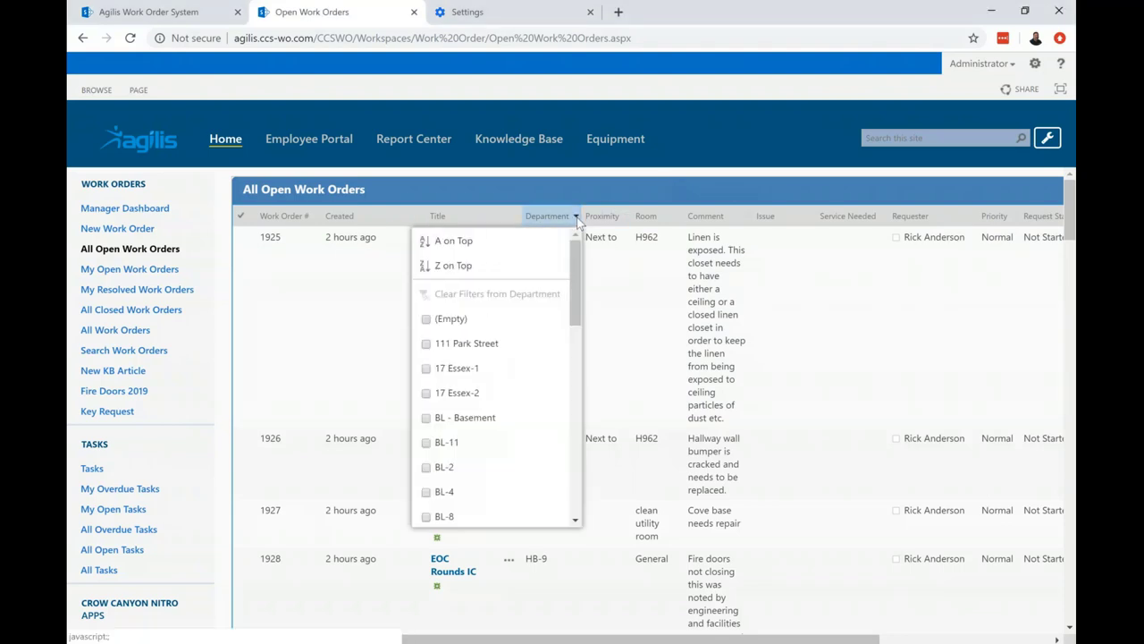
pyautogui.scroll(-3, 506, 429)
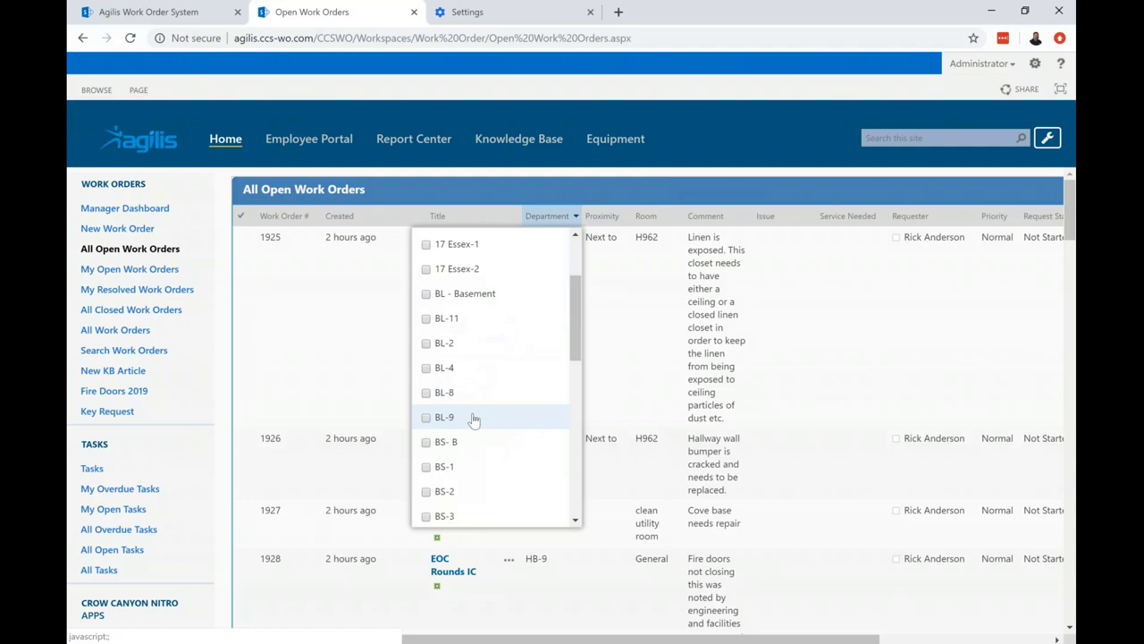
pyautogui.click(474, 420)
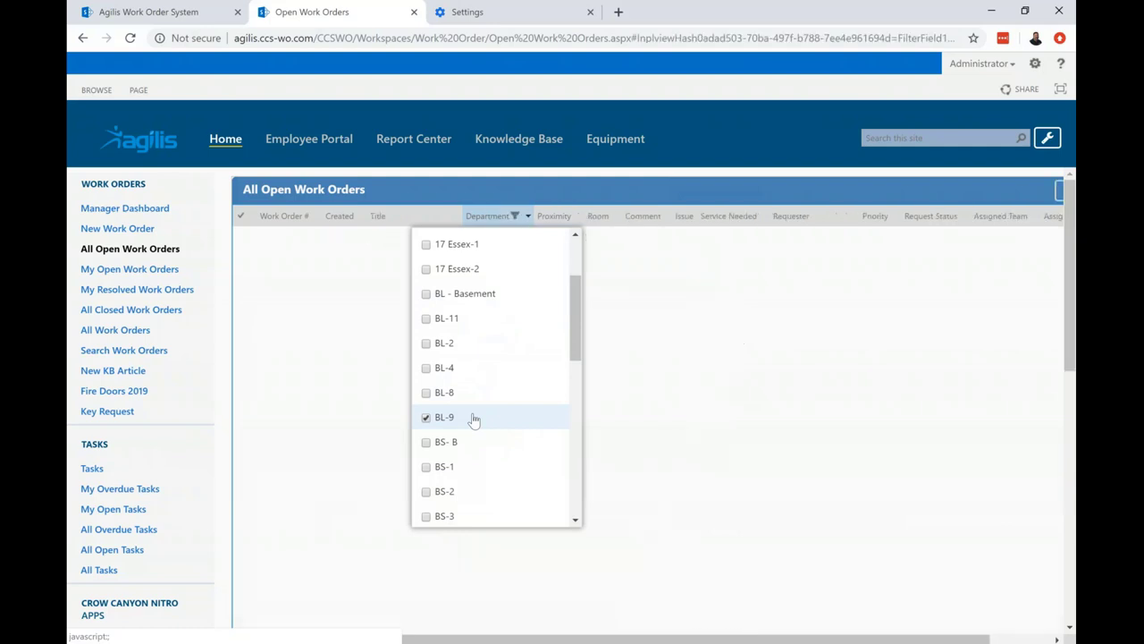
pyautogui.click(729, 182)
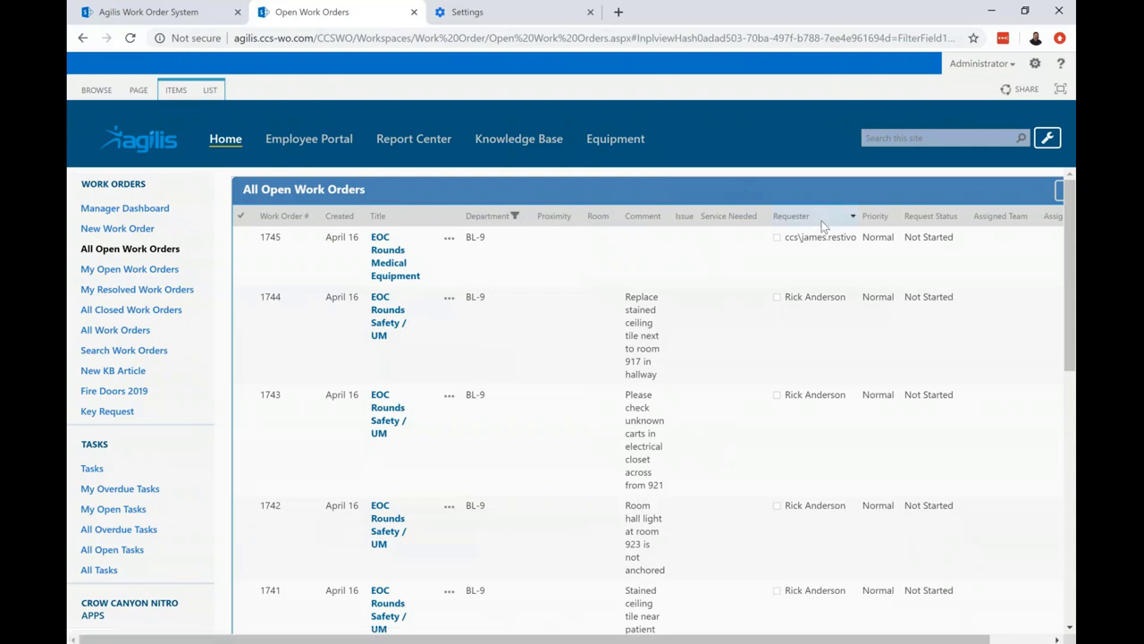
pyautogui.click(527, 216)
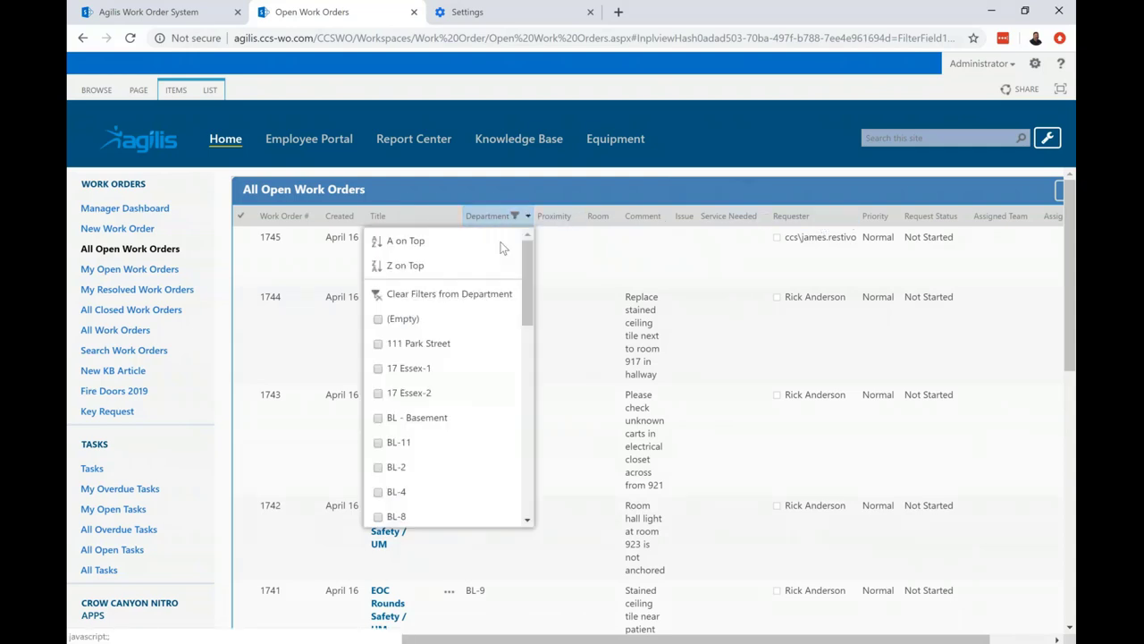
pyautogui.click(476, 295)
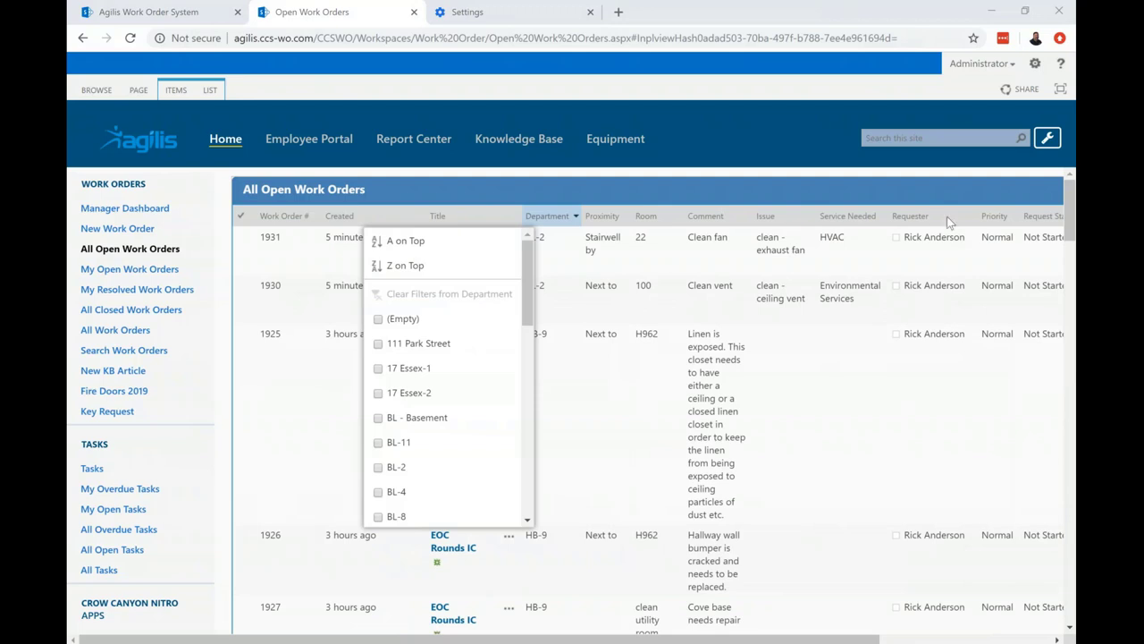
pyautogui.click(964, 221)
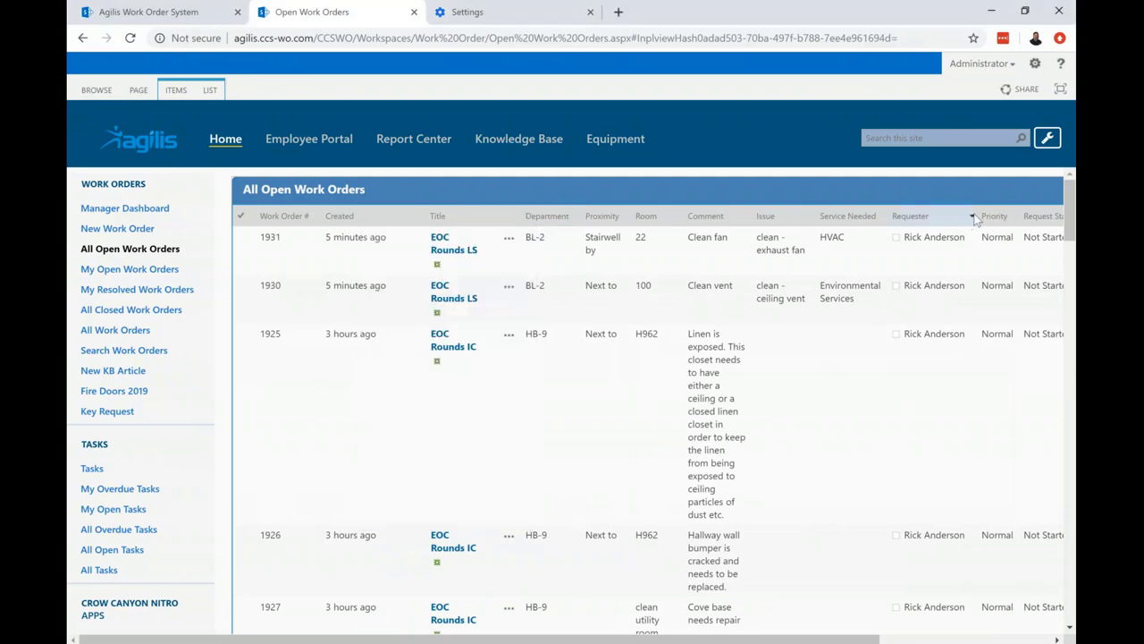
# - Filter the list to one requester and Title EOC Rounds IC
pyautogui.click(972, 217)
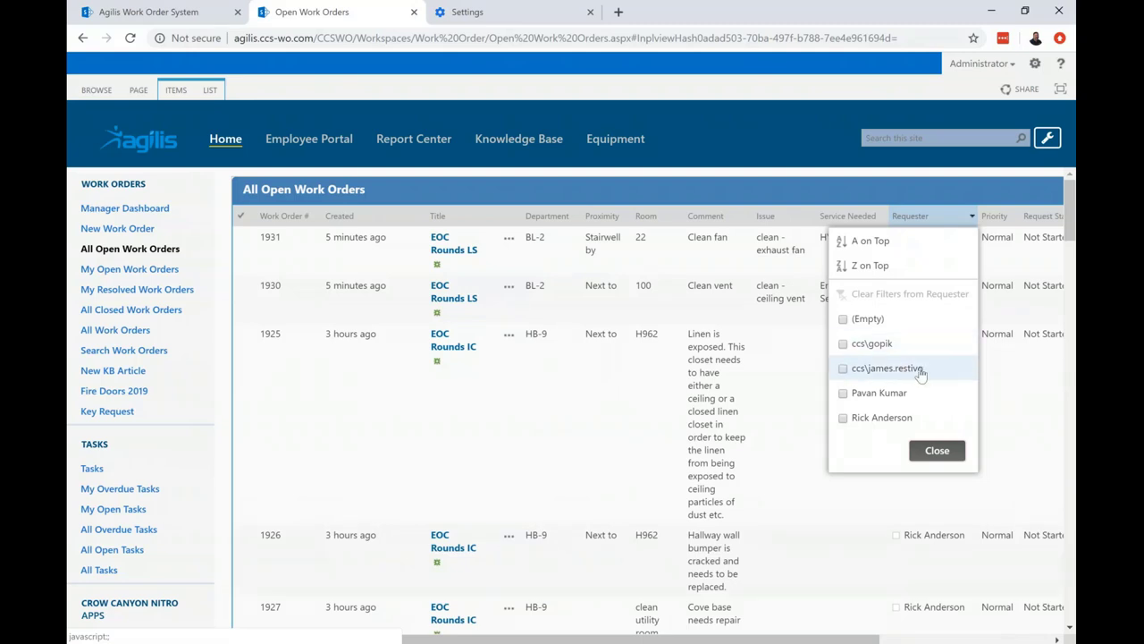
pyautogui.click(924, 373)
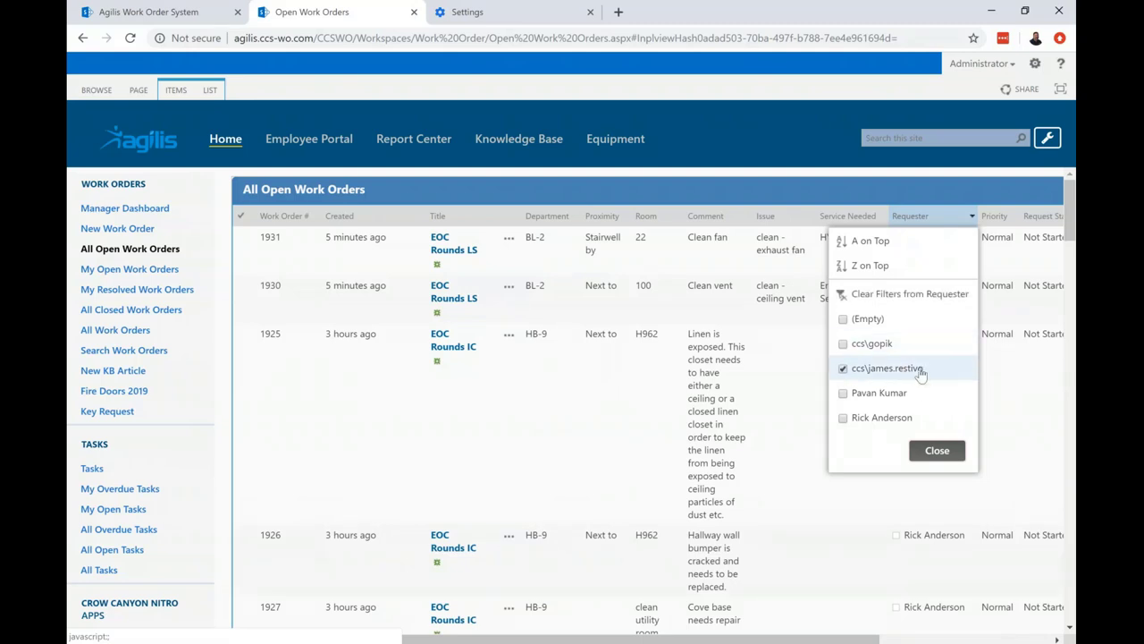
pyautogui.click(923, 186)
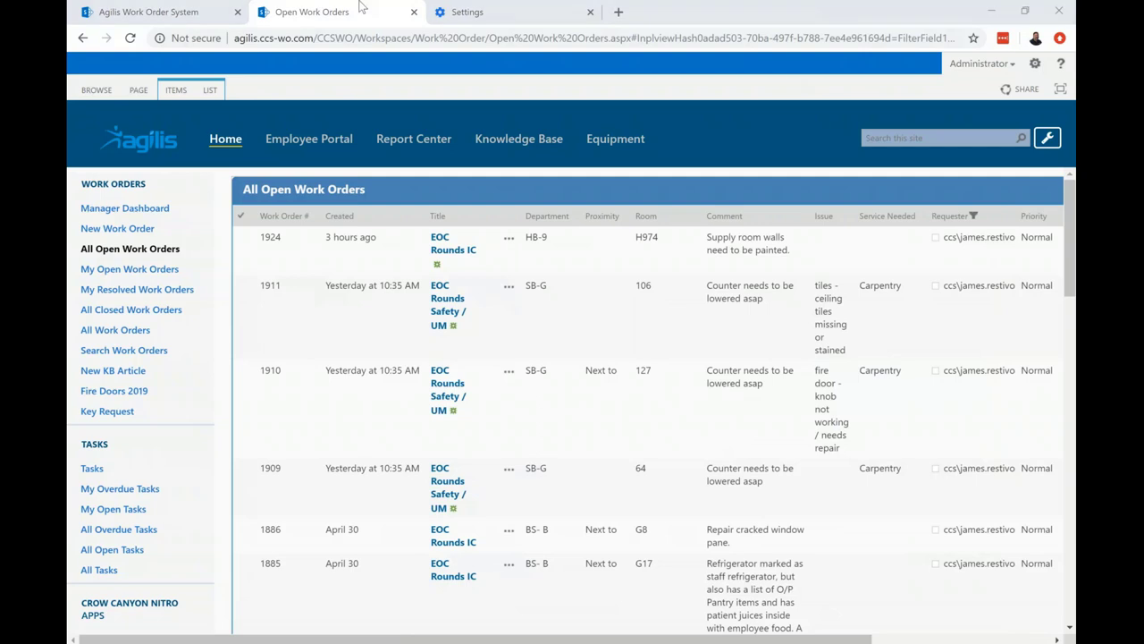
pyautogui.click(491, 219)
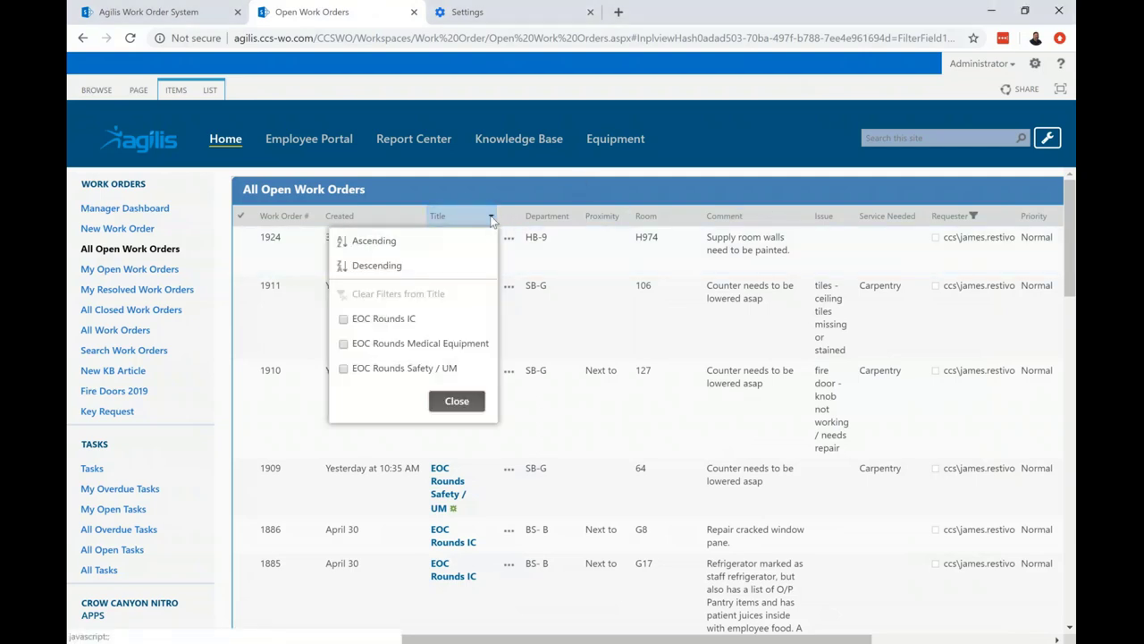
pyautogui.click(436, 327)
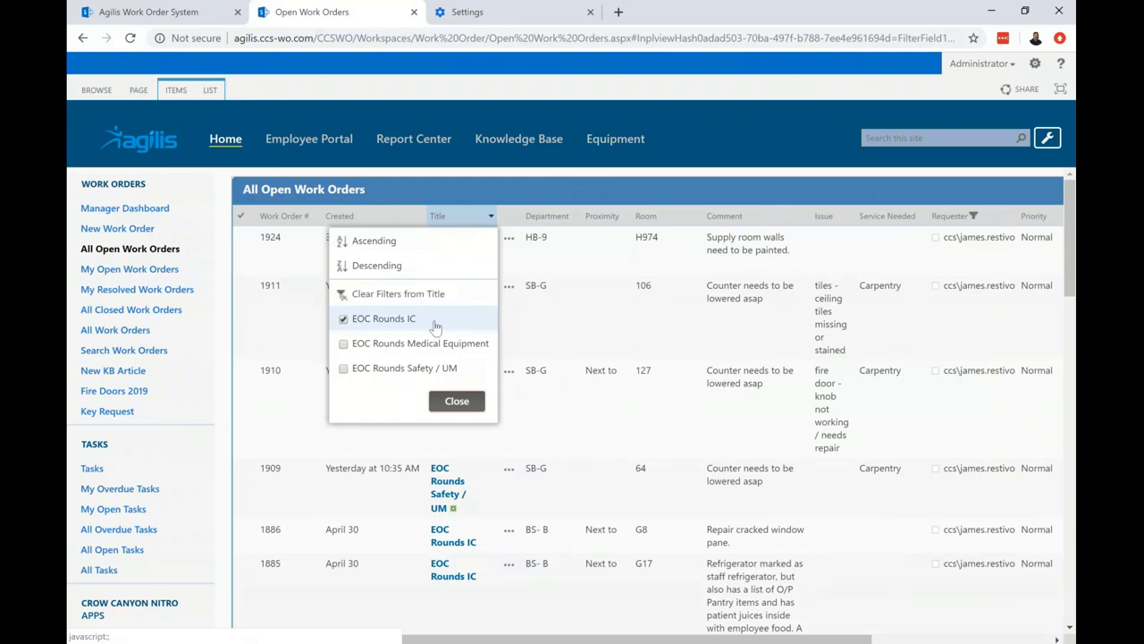
pyautogui.click(628, 199)
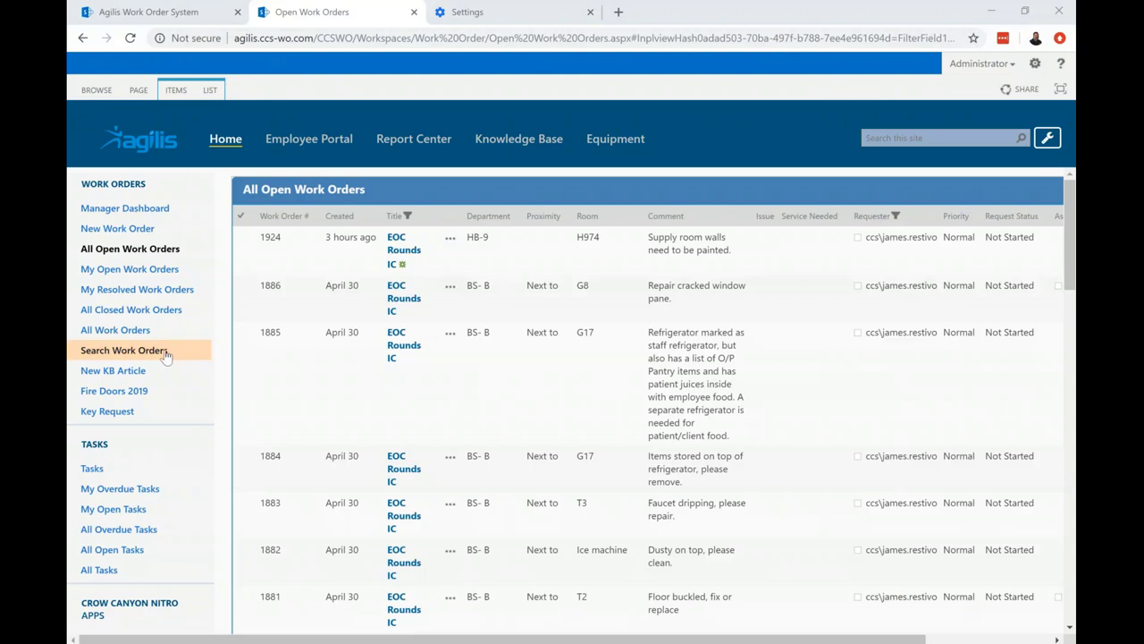
# - Search work orders with Assigned Staff set to Administrator
pyautogui.click(125, 350)
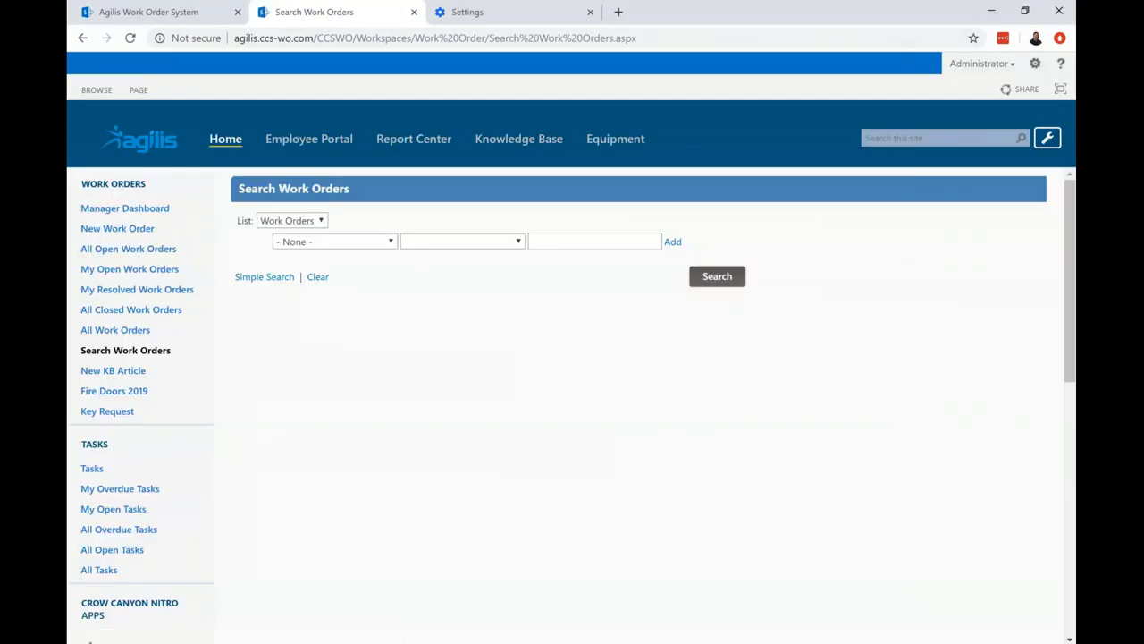
pyautogui.click(390, 242)
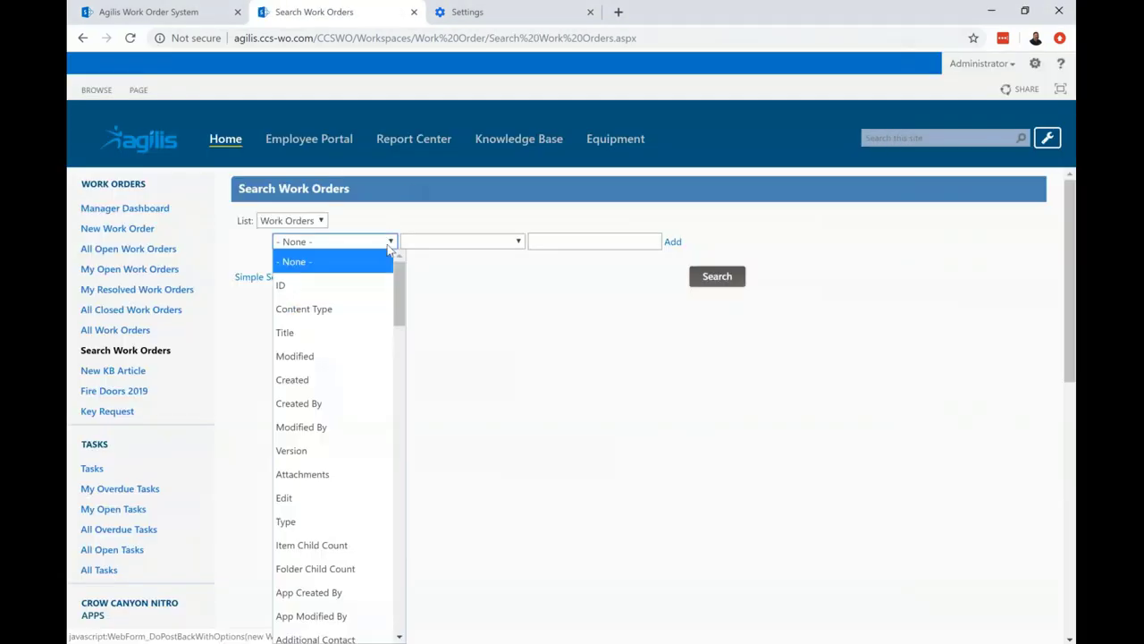
pyautogui.scroll(-4, 355, 460)
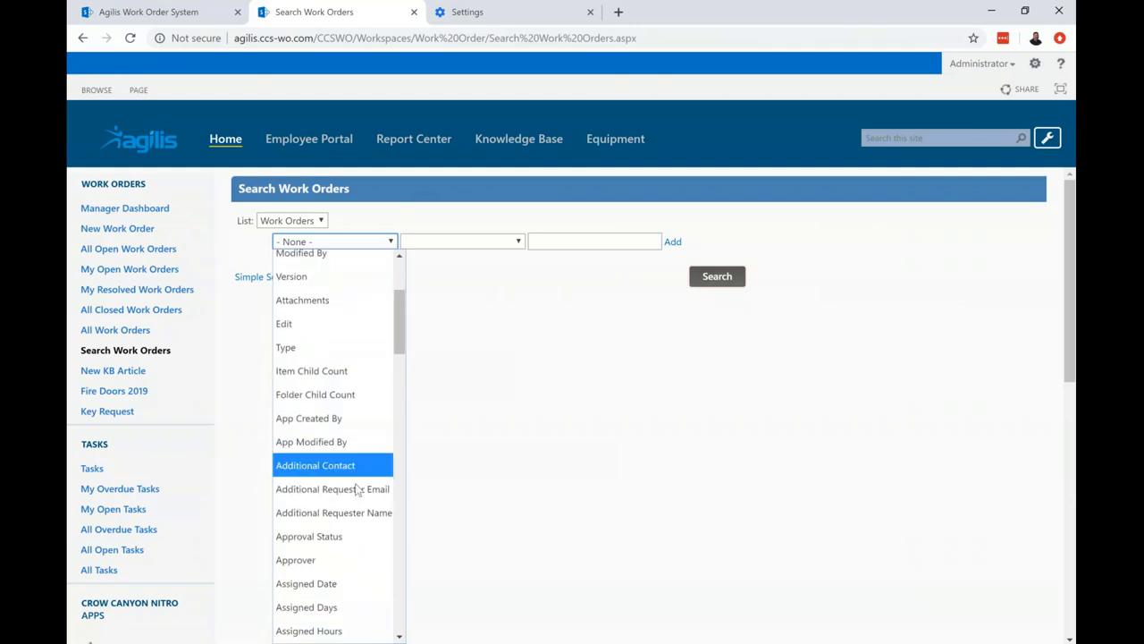
pyautogui.scroll(-2, 355, 595)
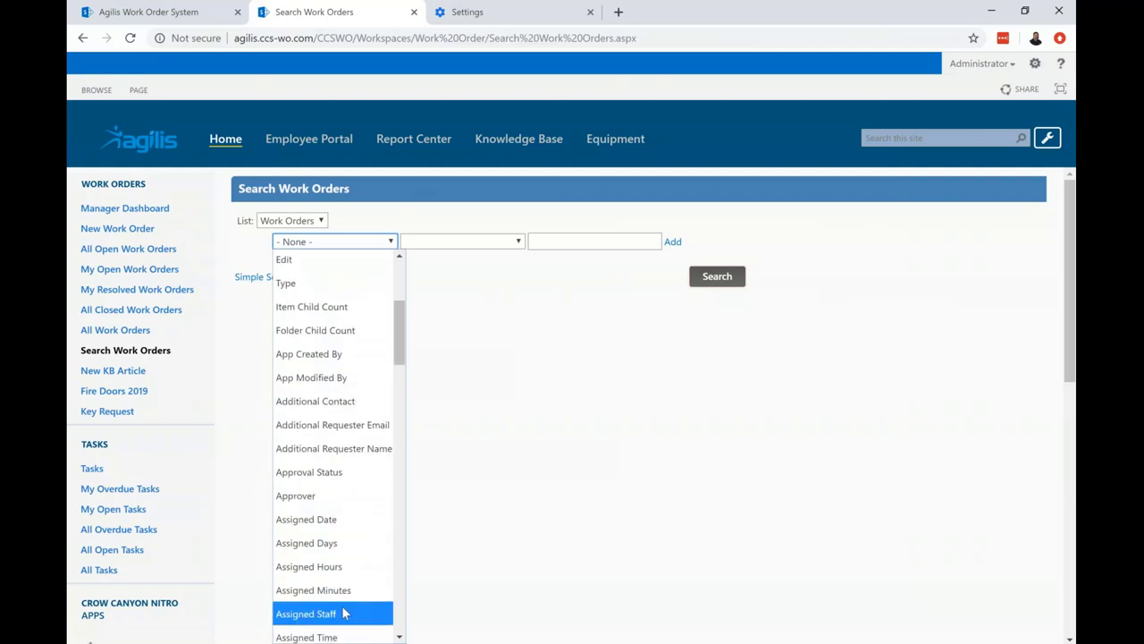
pyautogui.click(357, 613)
pyautogui.click(706, 281)
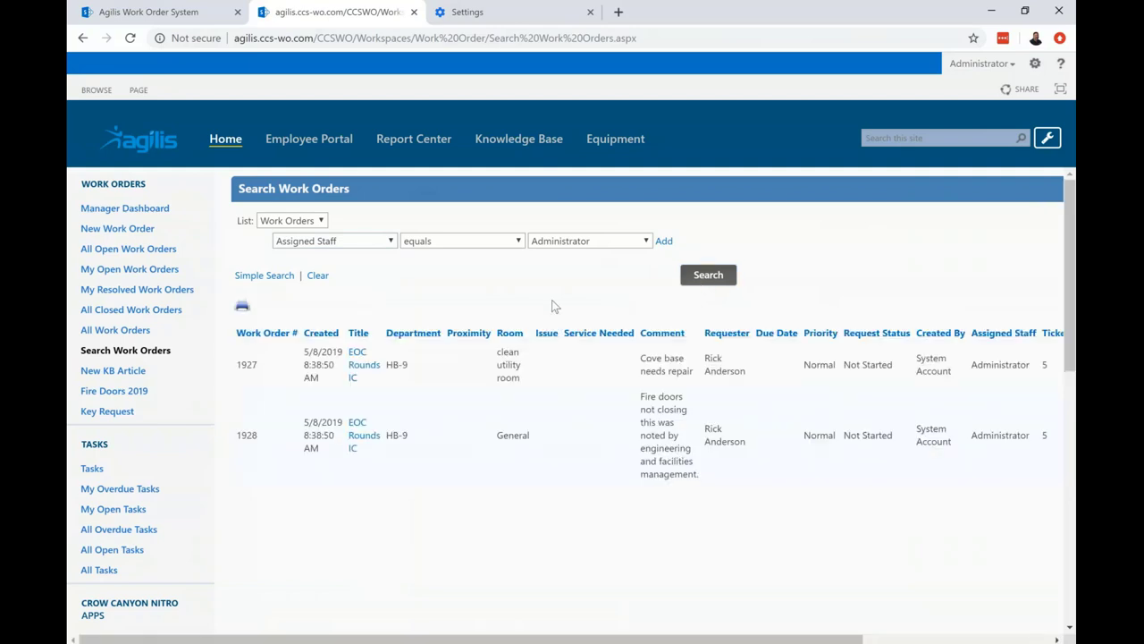
# - Add a Request Status condition, try Closed, then search with Not Started
pyautogui.click(664, 242)
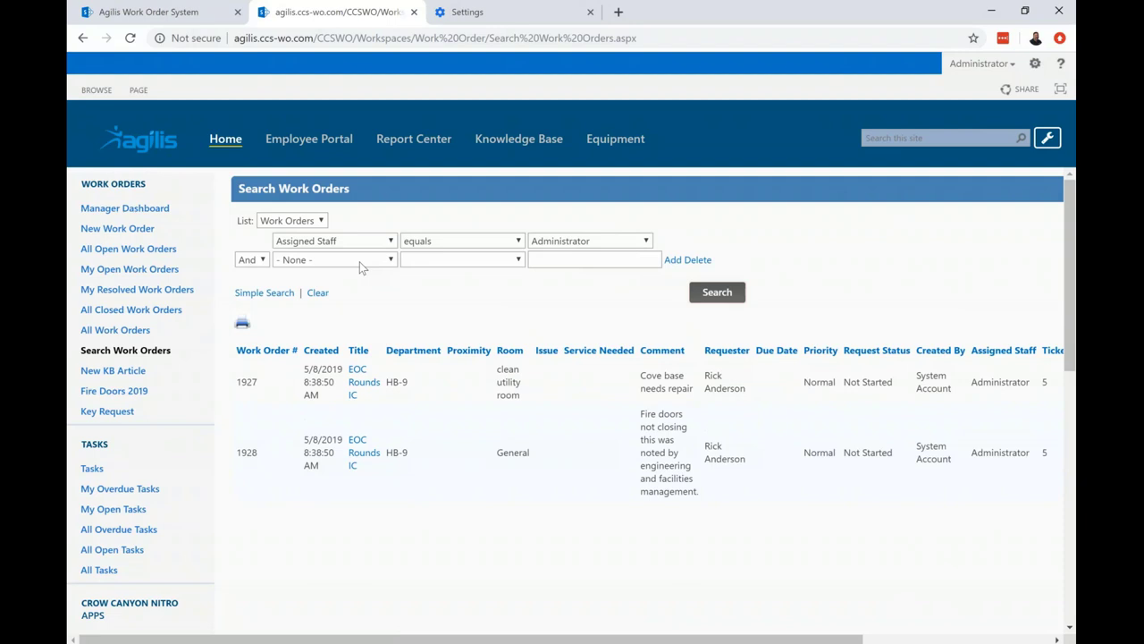
pyautogui.click(360, 261)
pyautogui.scroll(-3, 347, 494)
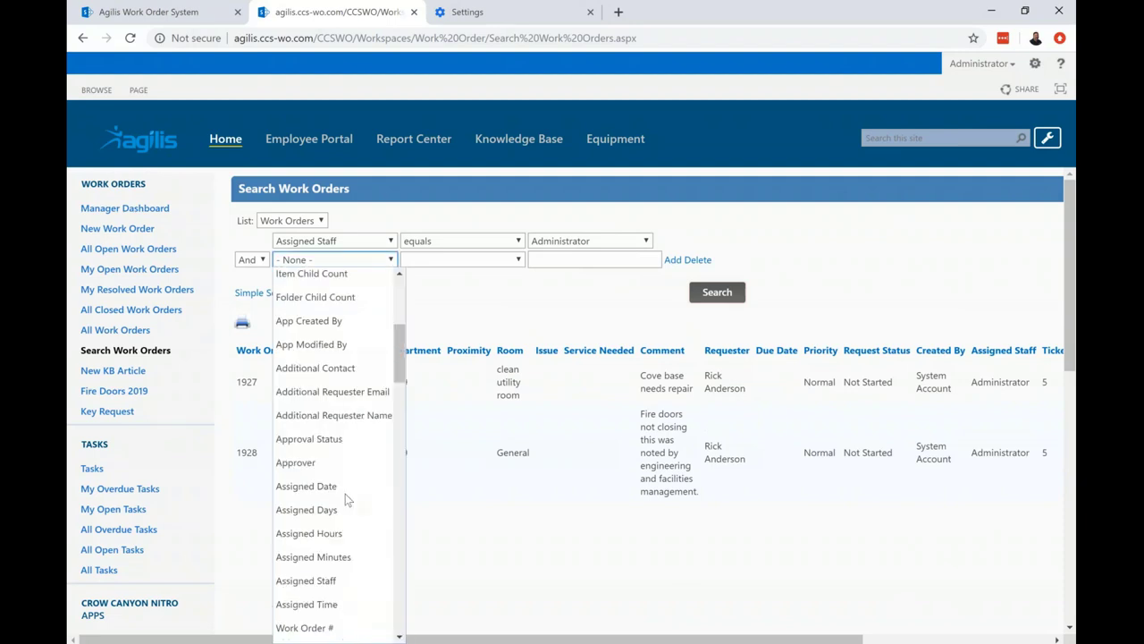
pyautogui.scroll(-10, 346, 497)
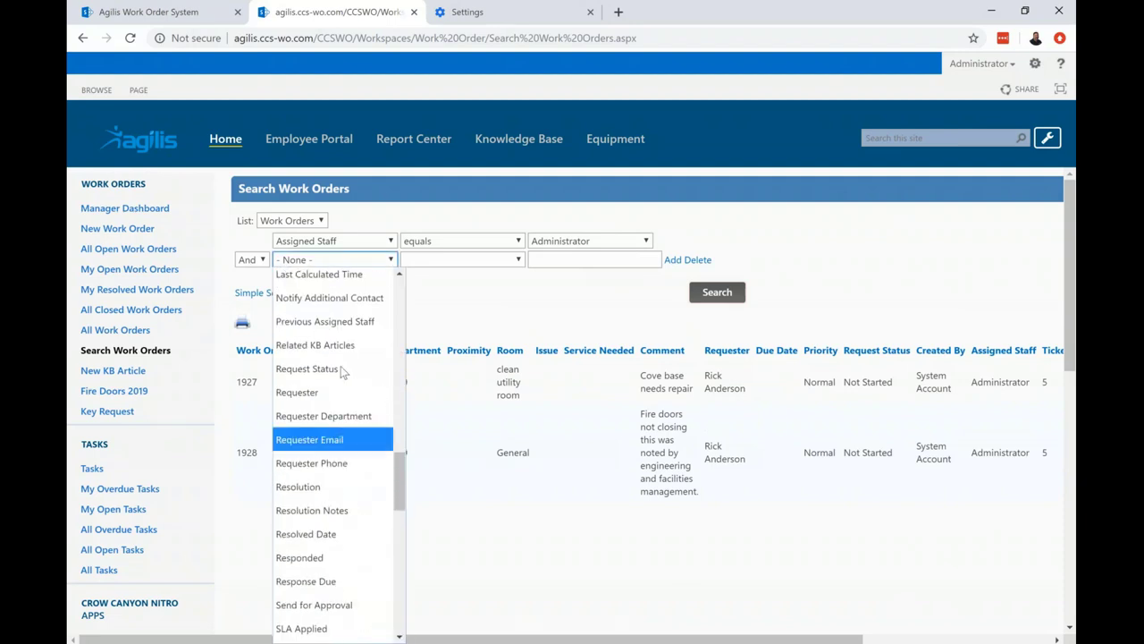
pyautogui.click(342, 370)
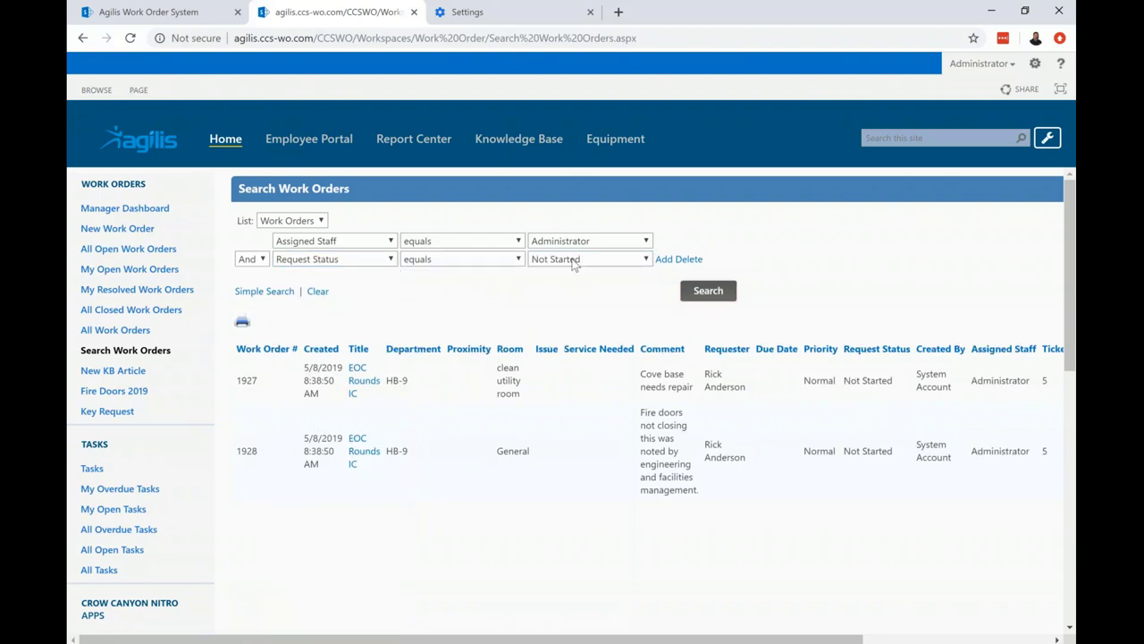
pyautogui.click(573, 259)
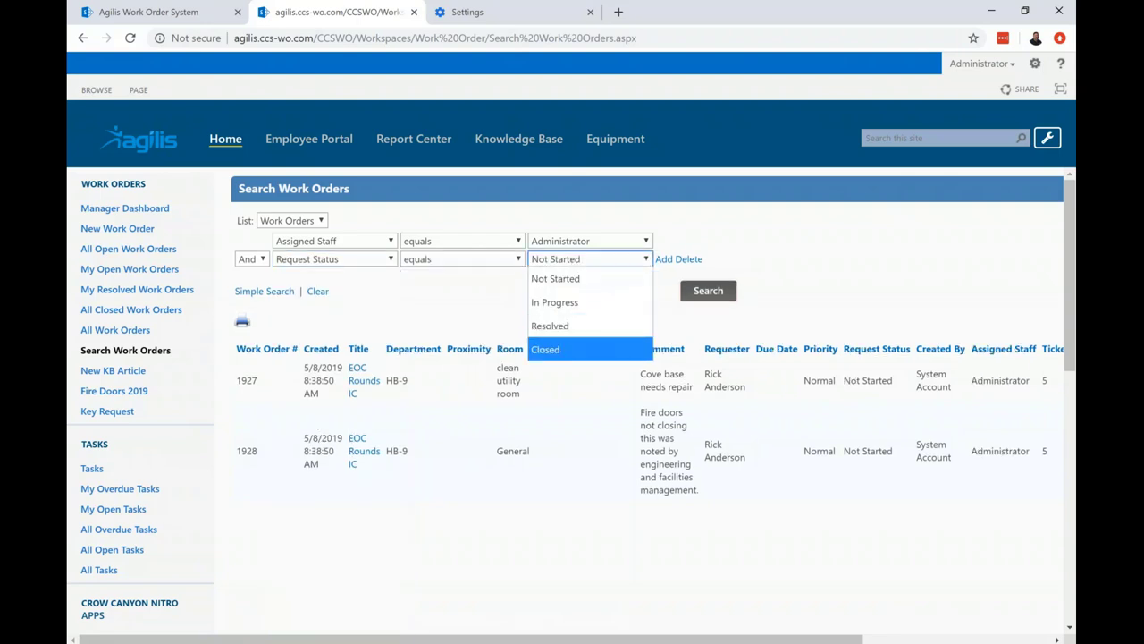
pyautogui.click(555, 349)
pyautogui.click(708, 291)
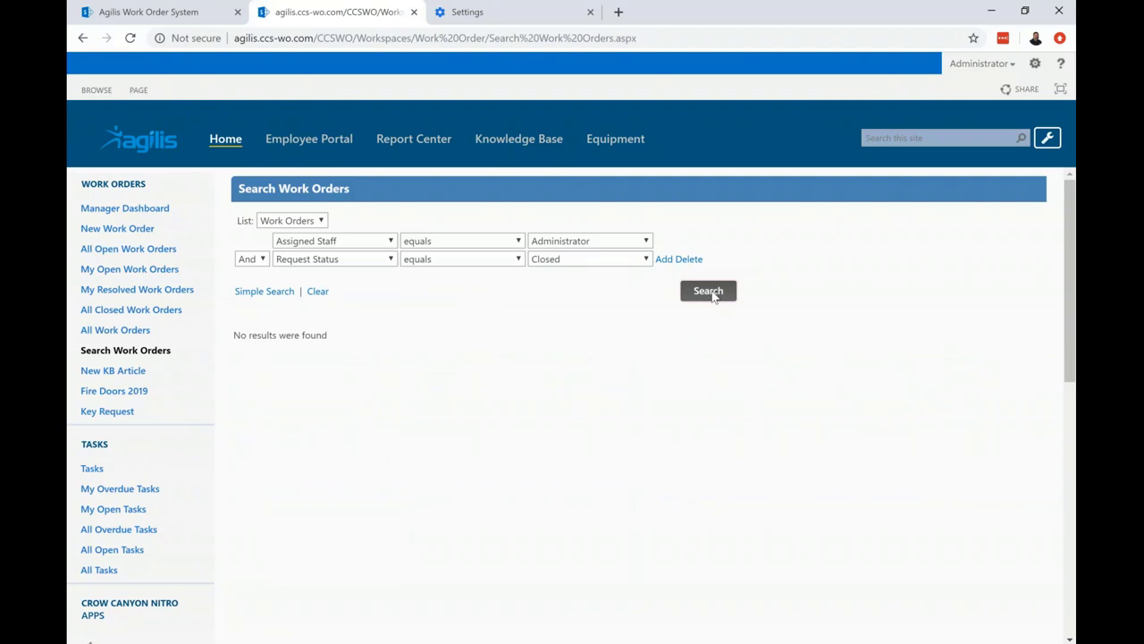
pyautogui.click(635, 259)
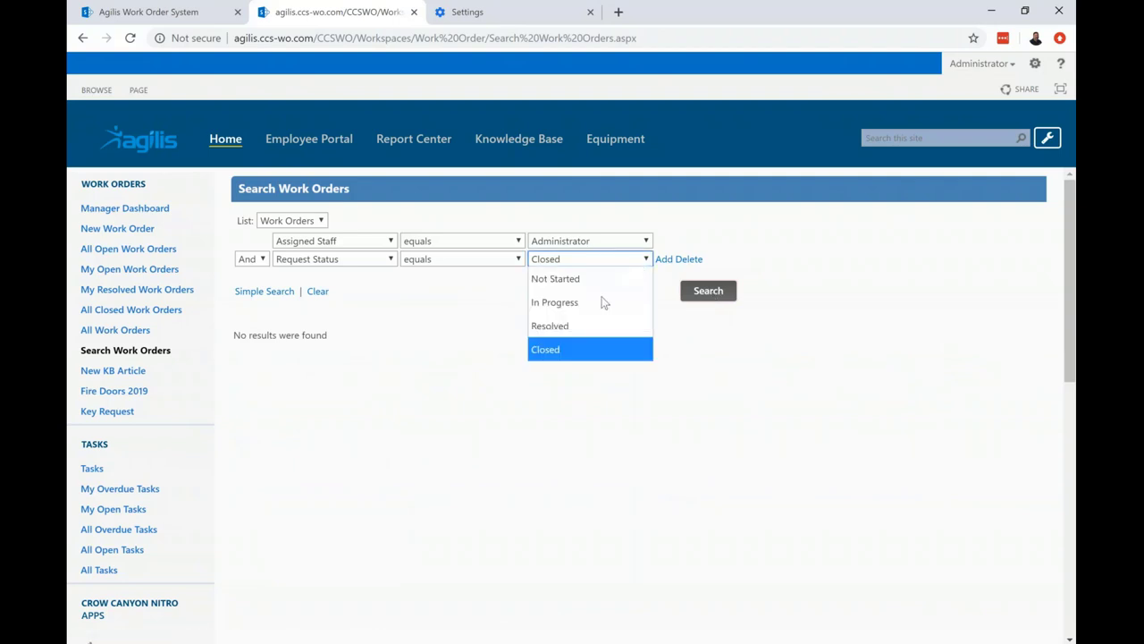
pyautogui.click(604, 285)
pyautogui.click(718, 293)
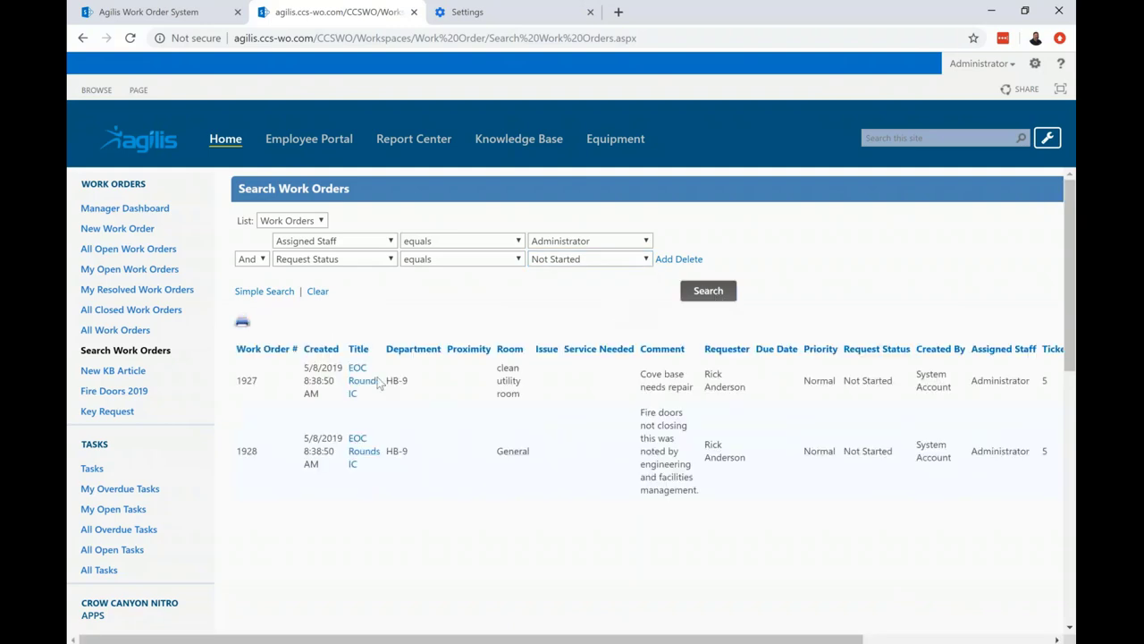
# - Open work order 1927 (EOC Rounds IC) and show the site navigation via BROWSE
pyautogui.click(362, 384)
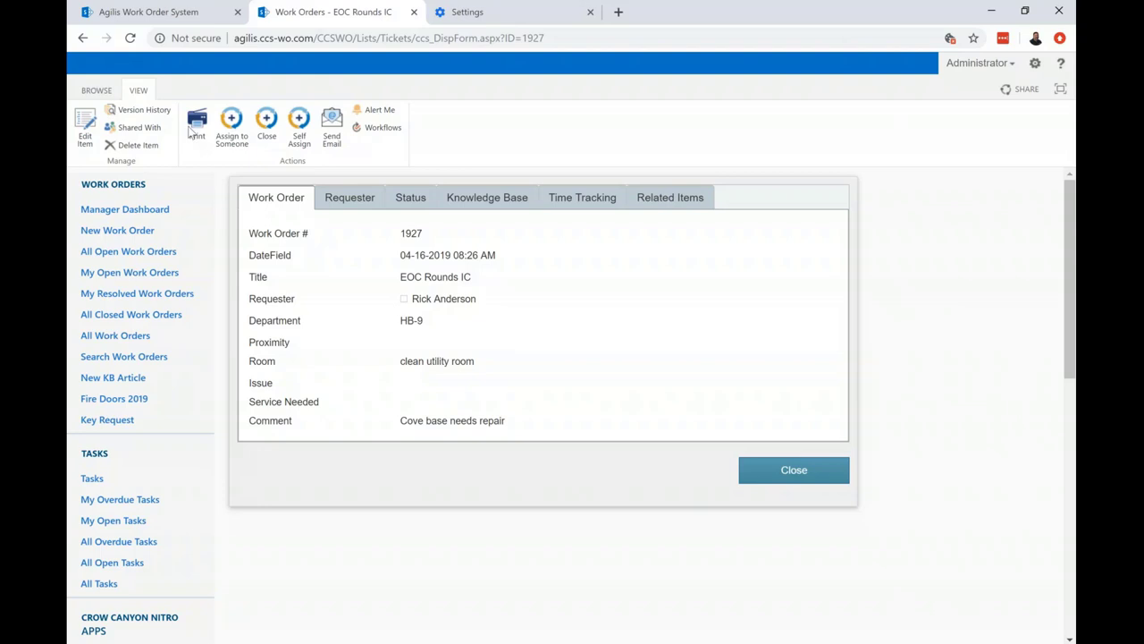
pyautogui.click(108, 92)
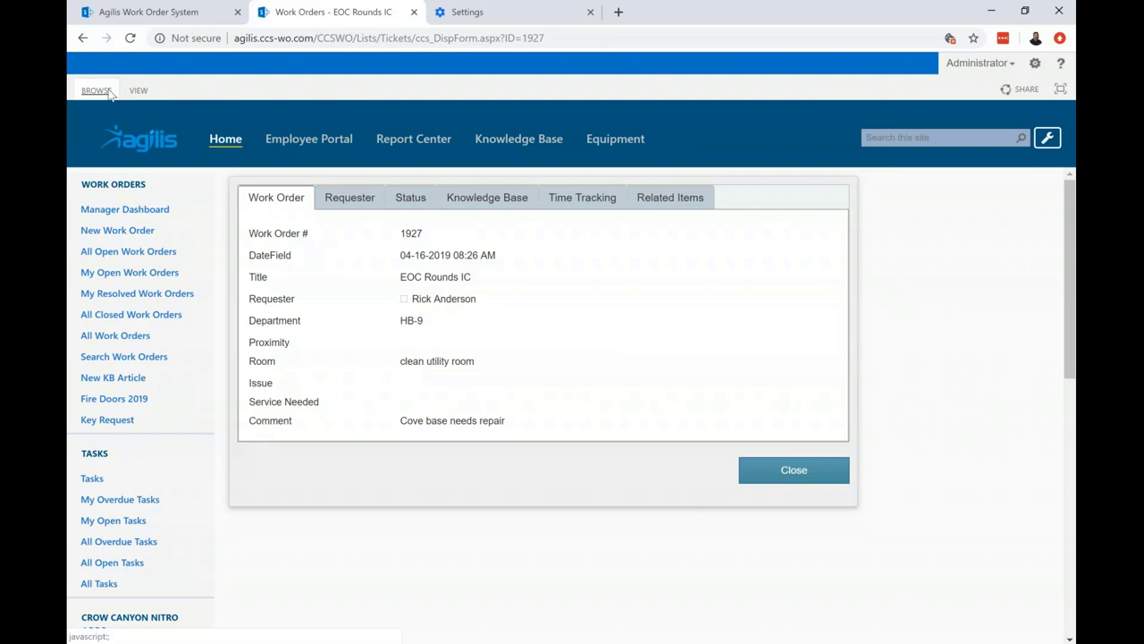
# - Open the Deficiencies by Discipline report from the Report Center
pyautogui.click(414, 139)
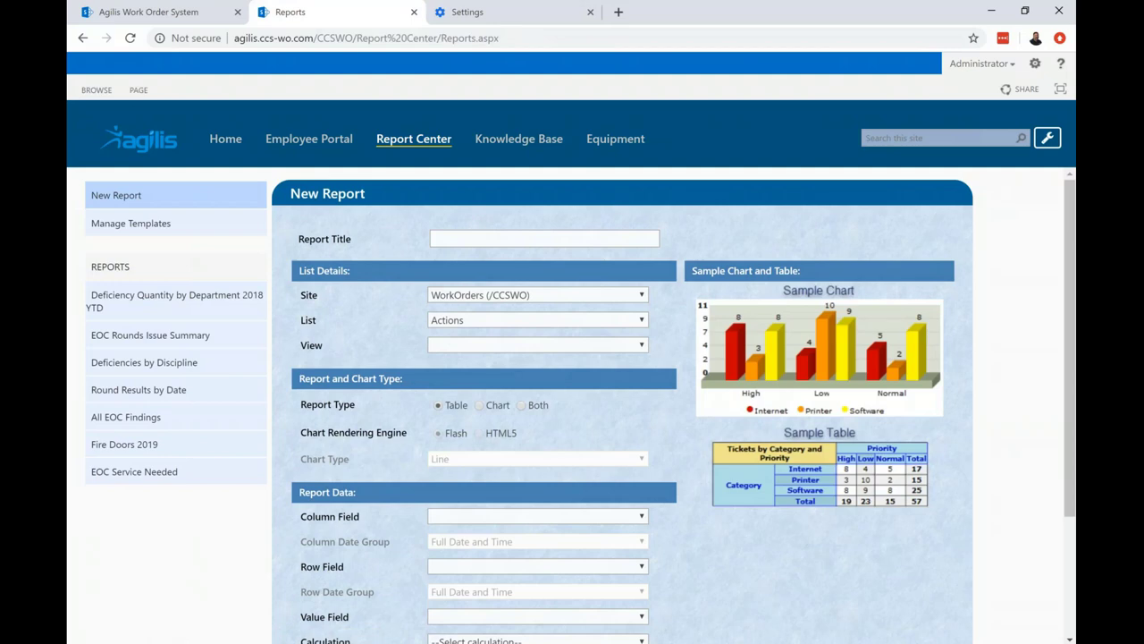
pyautogui.click(192, 366)
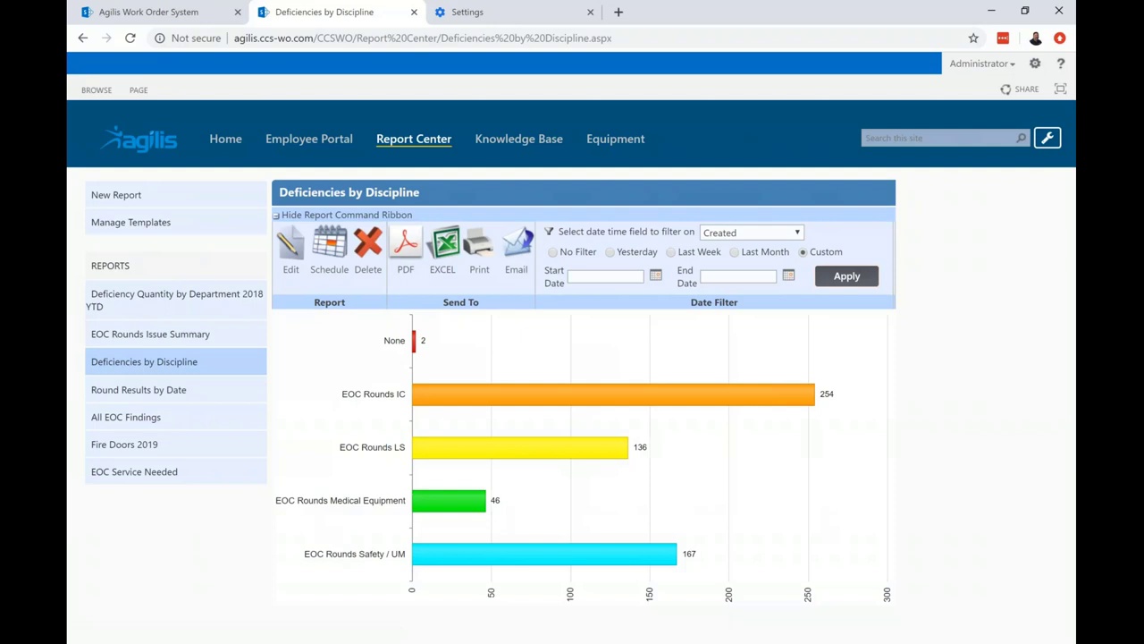
# - Open the 254 EOC Rounds IC work orders in a new tab, then go back to the Deficiencies by Discipline report
pyautogui.click(457, 402)
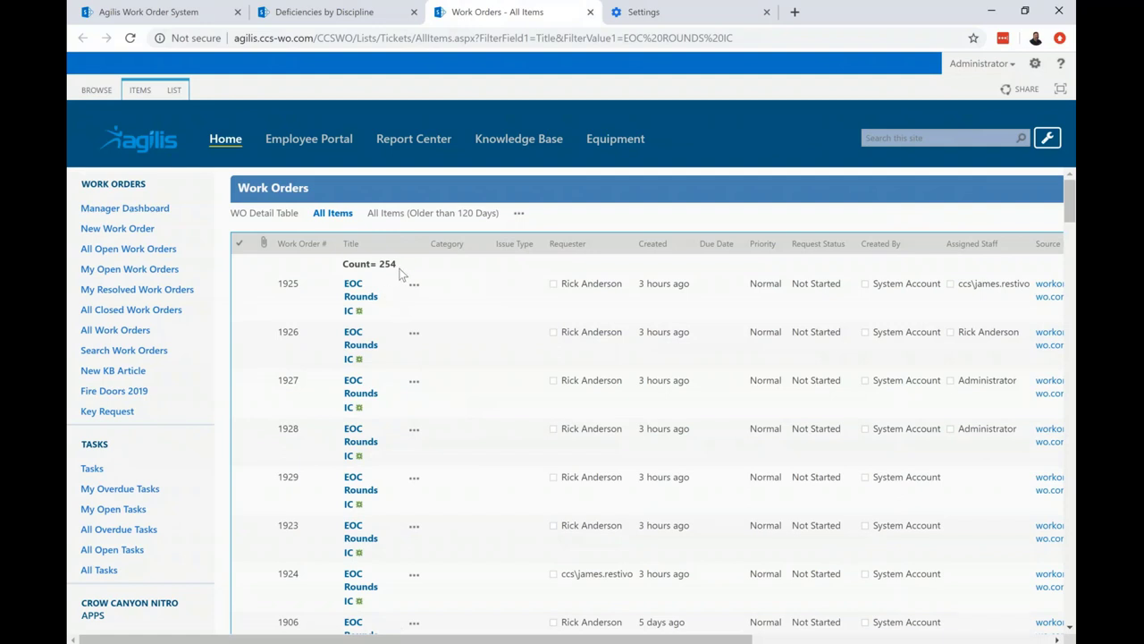
pyautogui.click(277, 14)
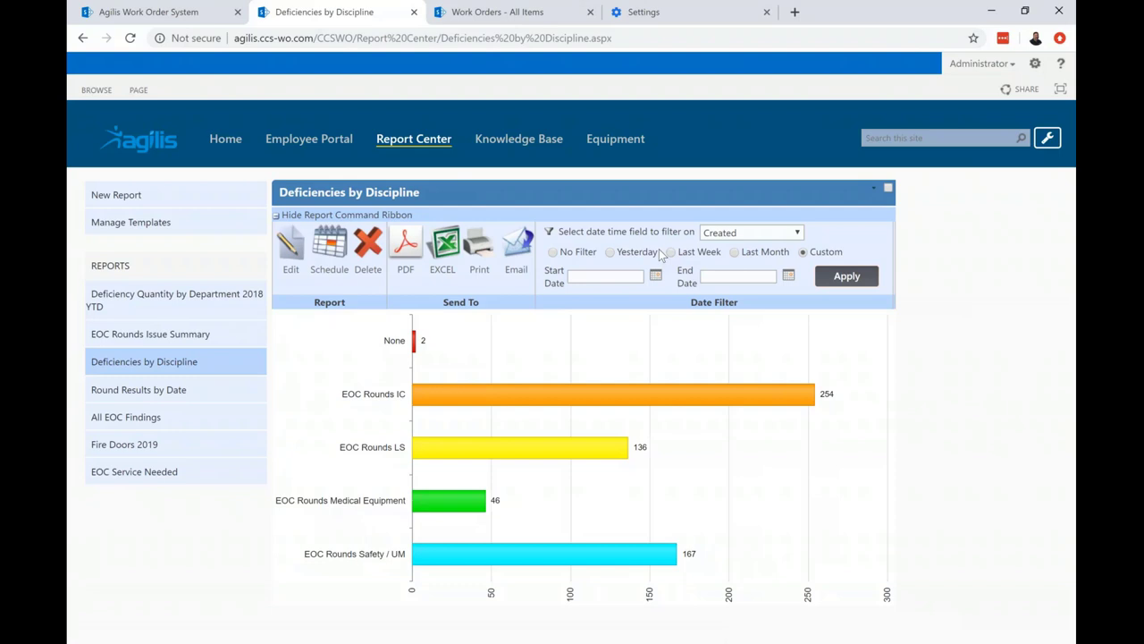
# - Filter the deficiencies chart to Yesterday, then Last Month, then set it to No Filter
pyautogui.click(611, 252)
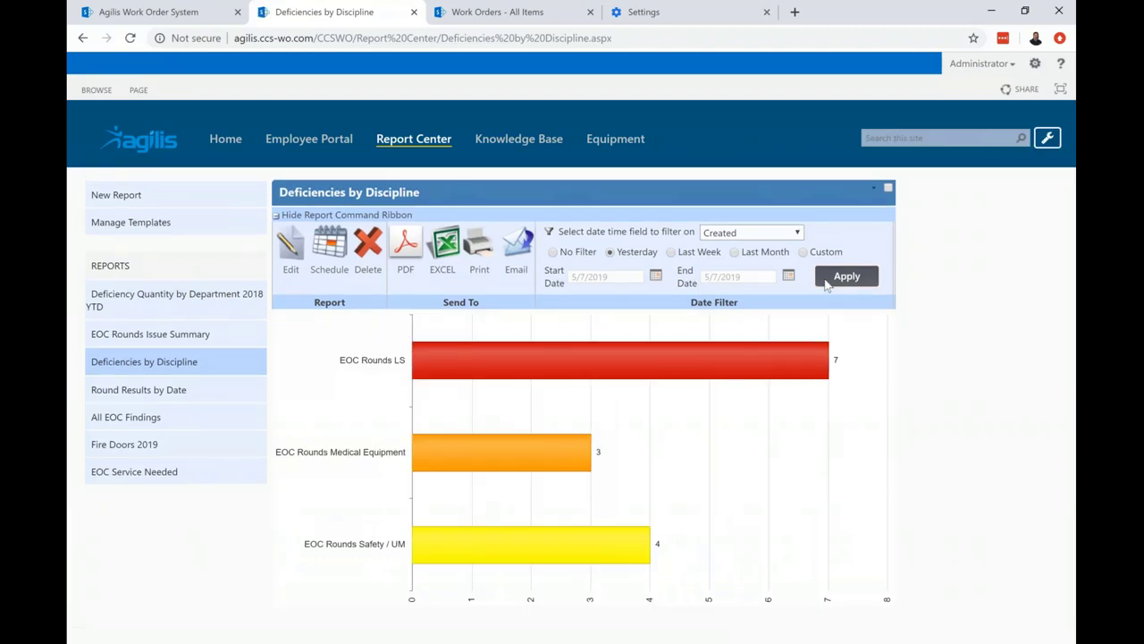
pyautogui.click(736, 253)
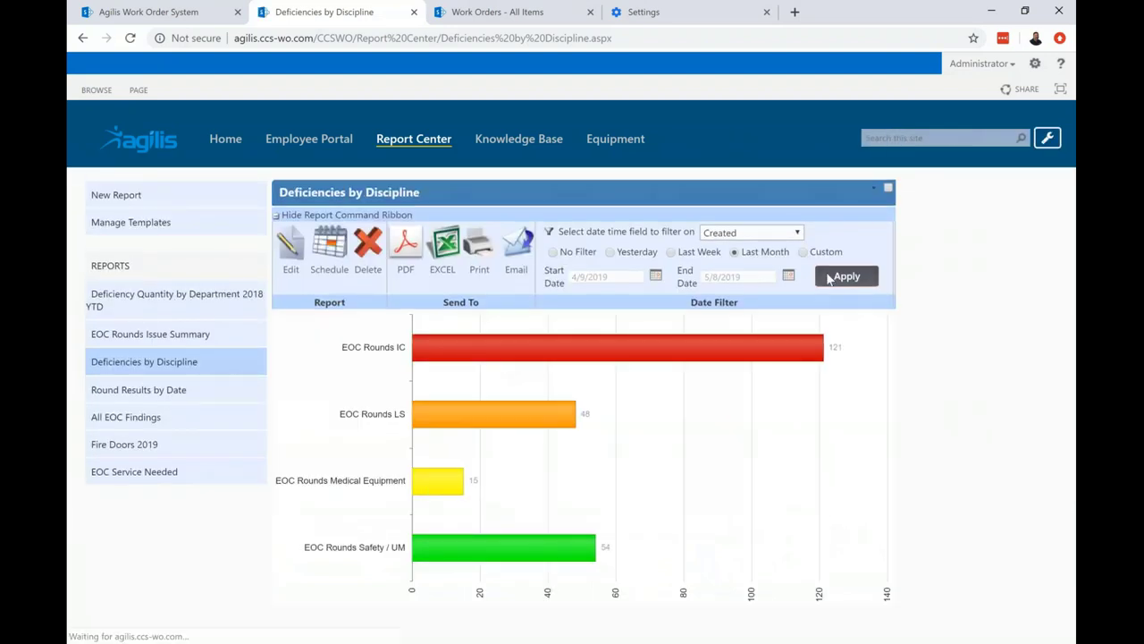
pyautogui.click(588, 254)
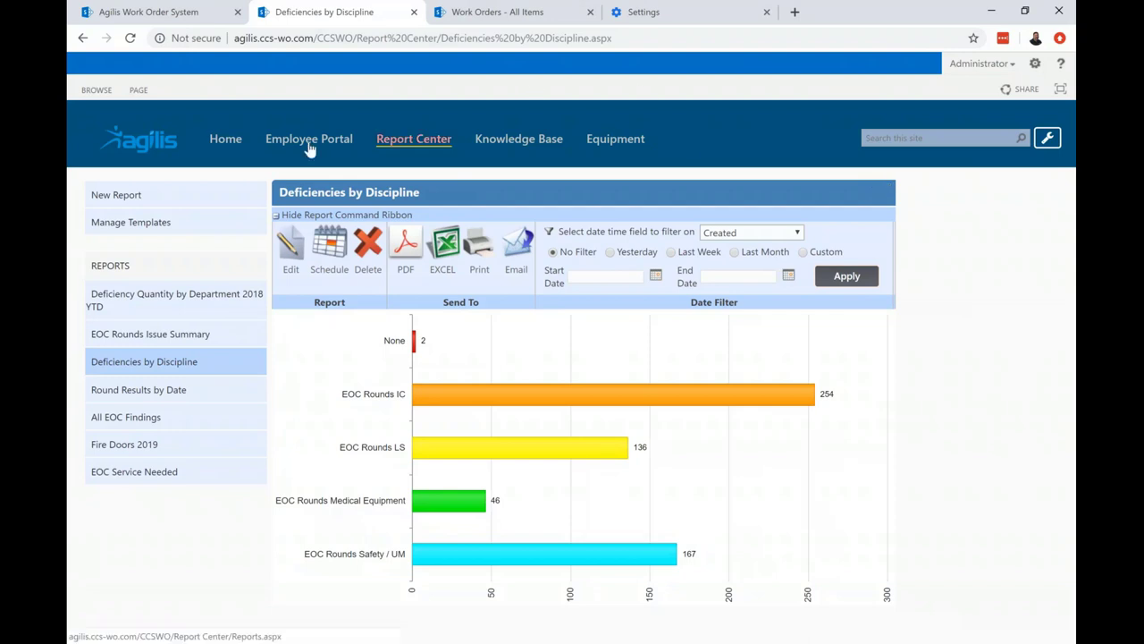
# - Return to WorkOrders Home showing 215 closed, 386 unassigned and 390 open orders
pyautogui.click(234, 148)
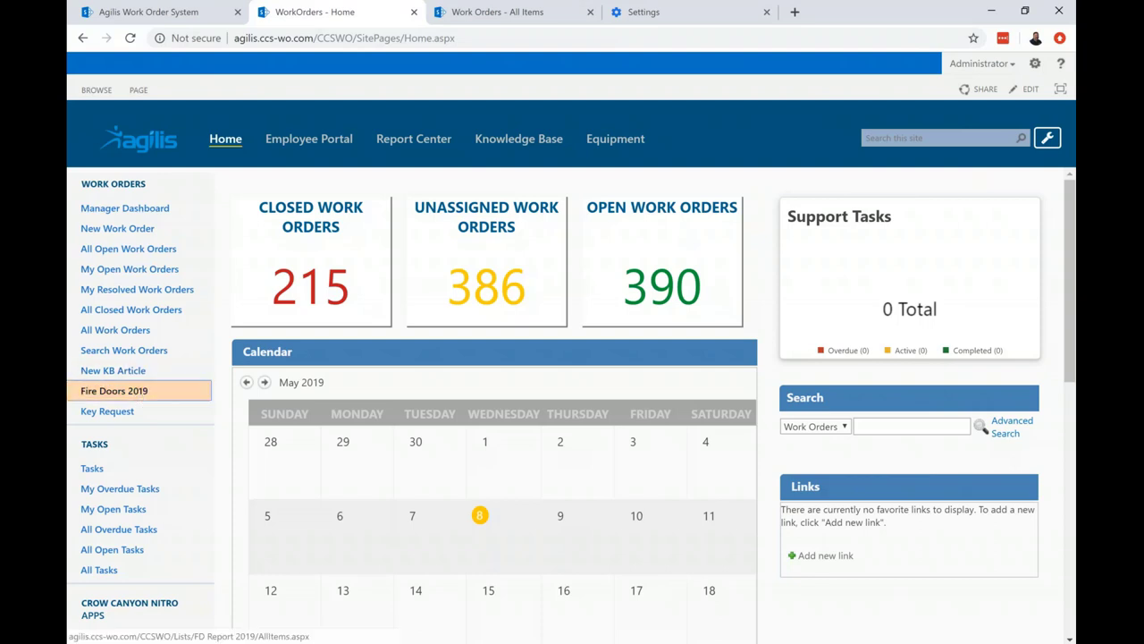
# - Review the Fire Doors 2019 list, then go to the Equipment Home page with 8 equipment
pyautogui.click(114, 391)
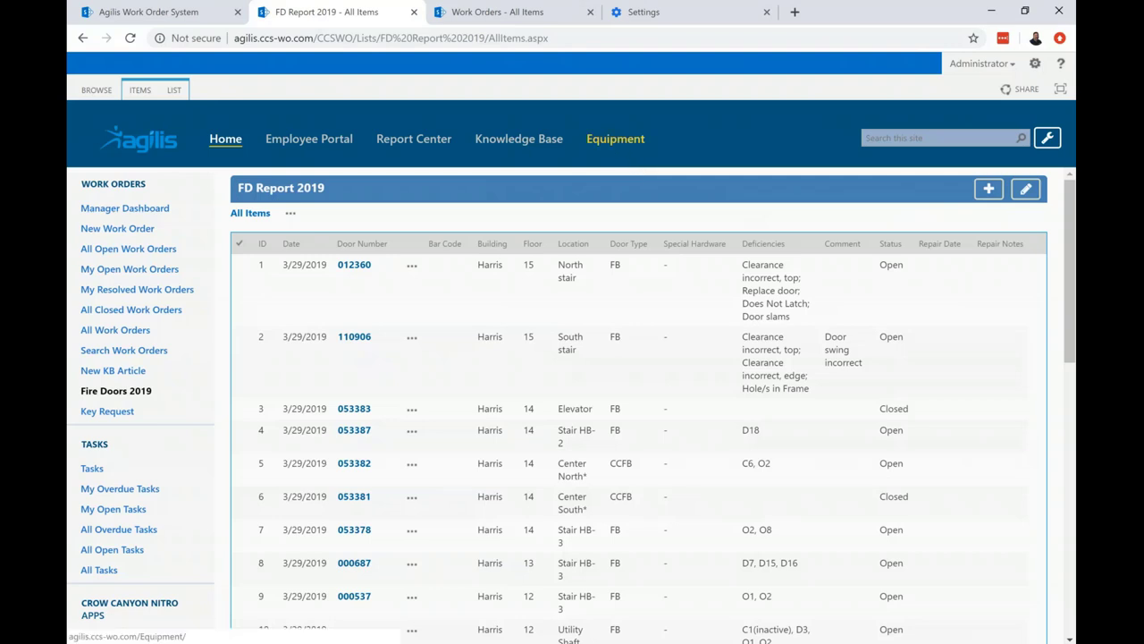
pyautogui.click(615, 139)
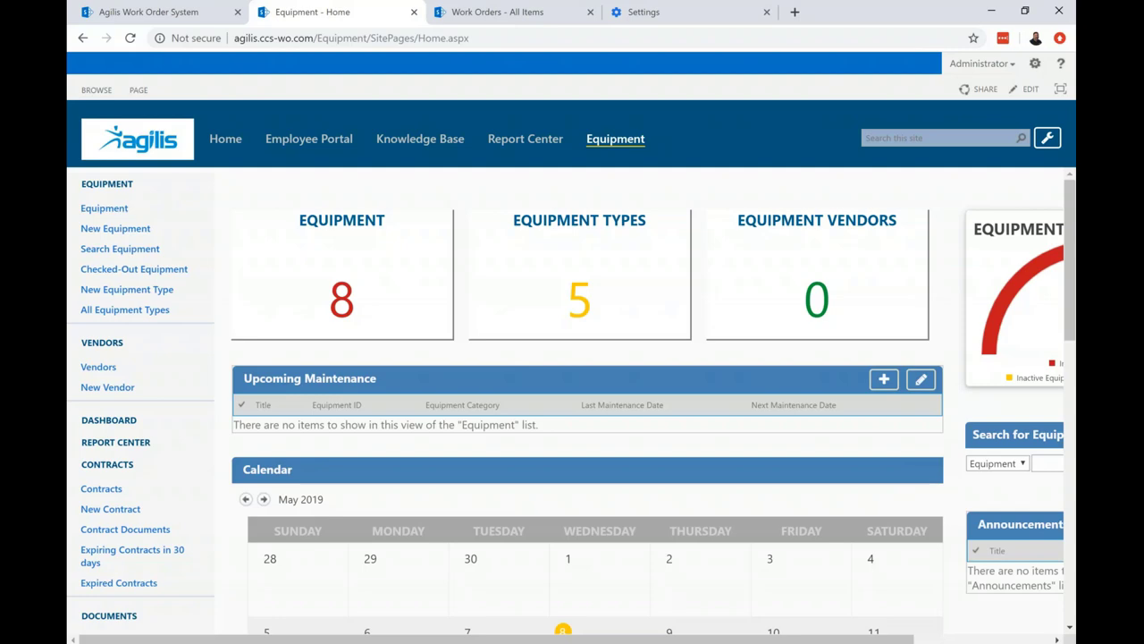
# - From the All Equipment list, open the Fire Extinguisher record (ID 567, In Stock)
pyautogui.click(341, 314)
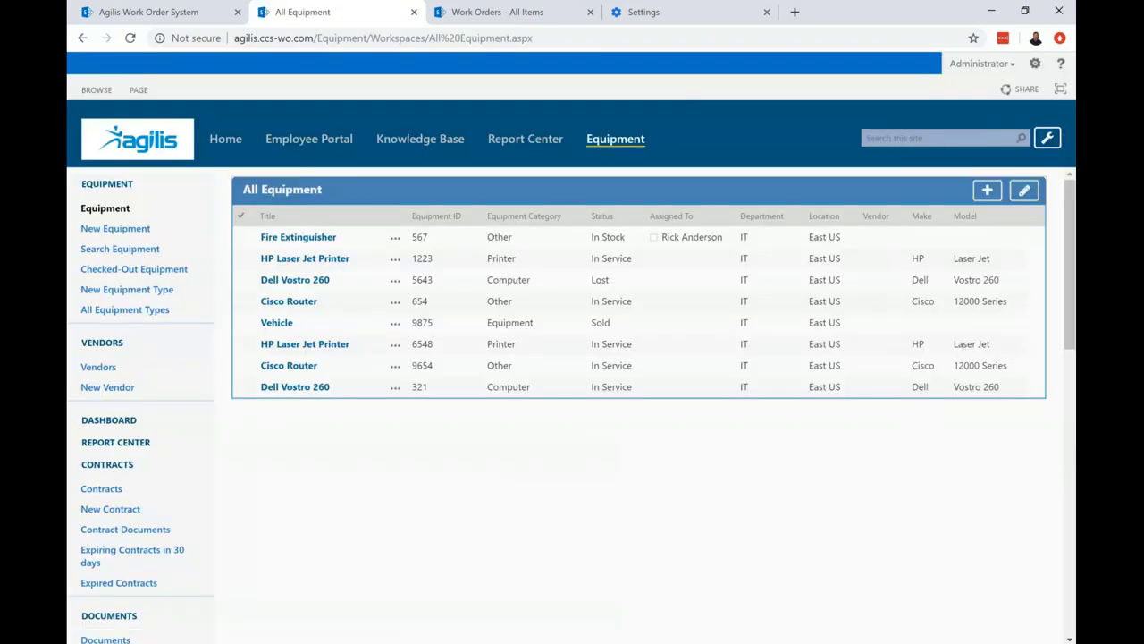
pyautogui.click(300, 237)
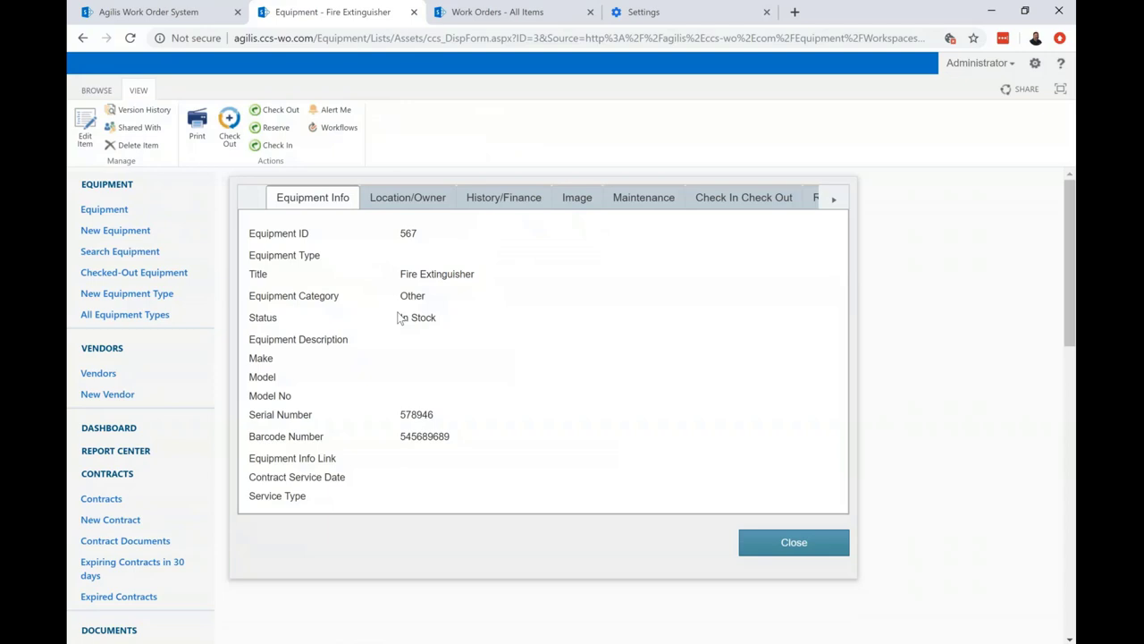
# - View the Fire Extinguisher's Related Items, then bring back the BROWSE navigation header
pyautogui.click(815, 198)
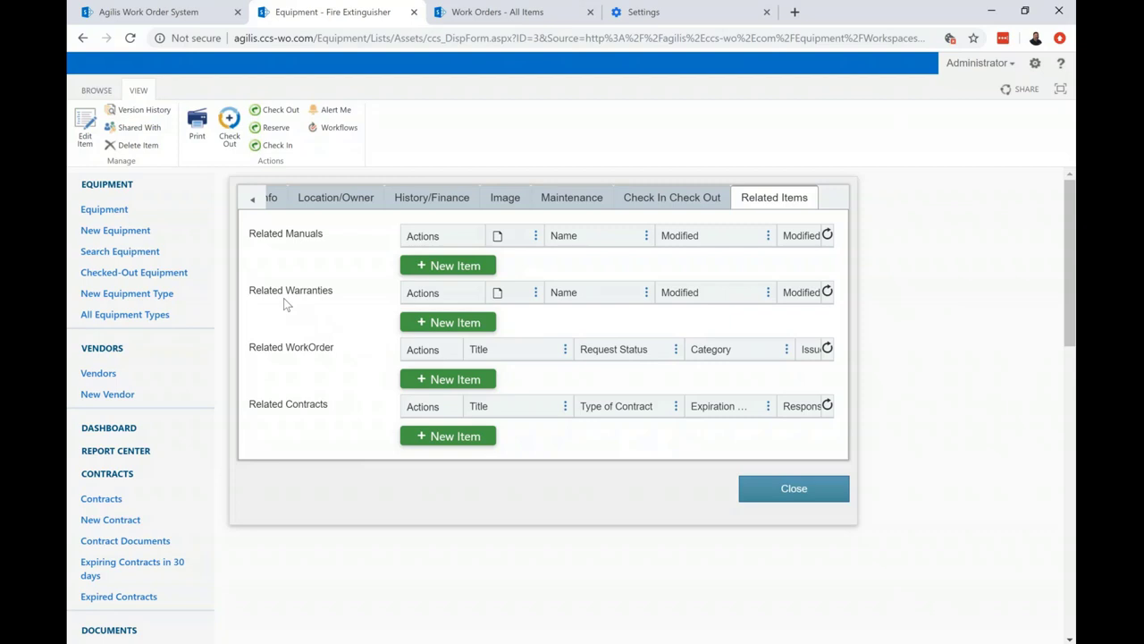
pyautogui.click(96, 91)
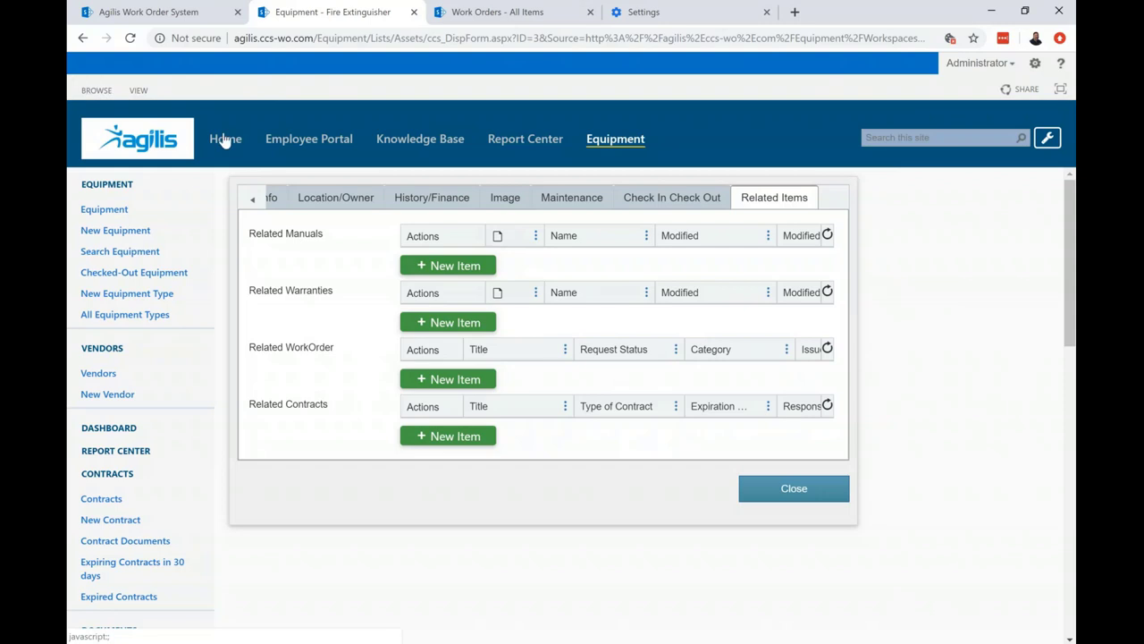
# - Go to the work order request portal and start a blank Key Request form
pyautogui.click(225, 140)
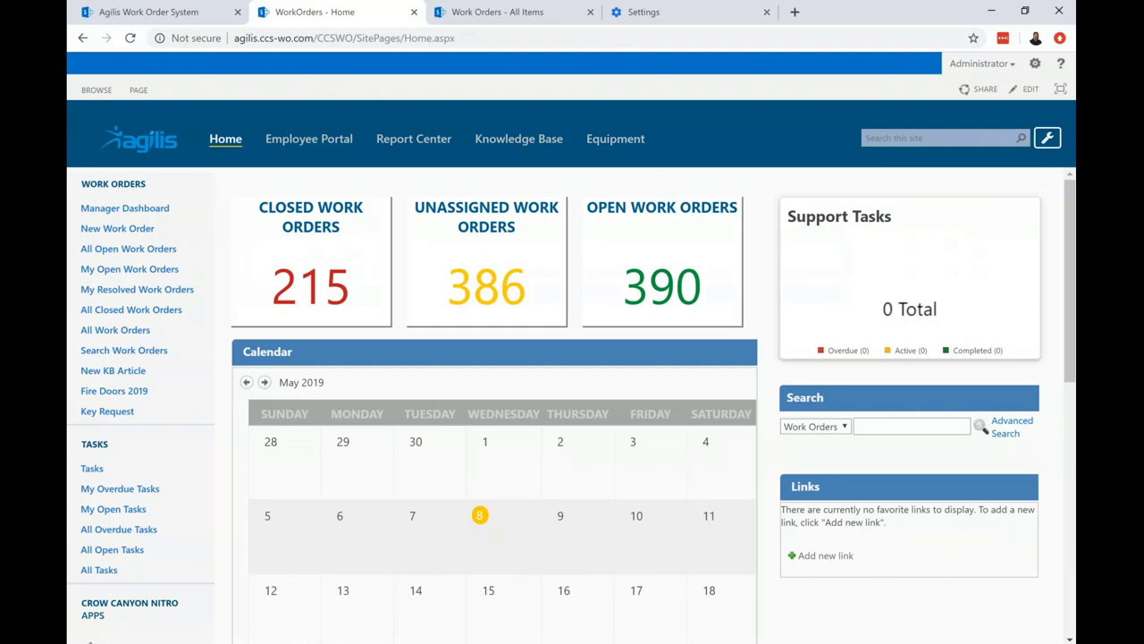
pyautogui.click(182, 18)
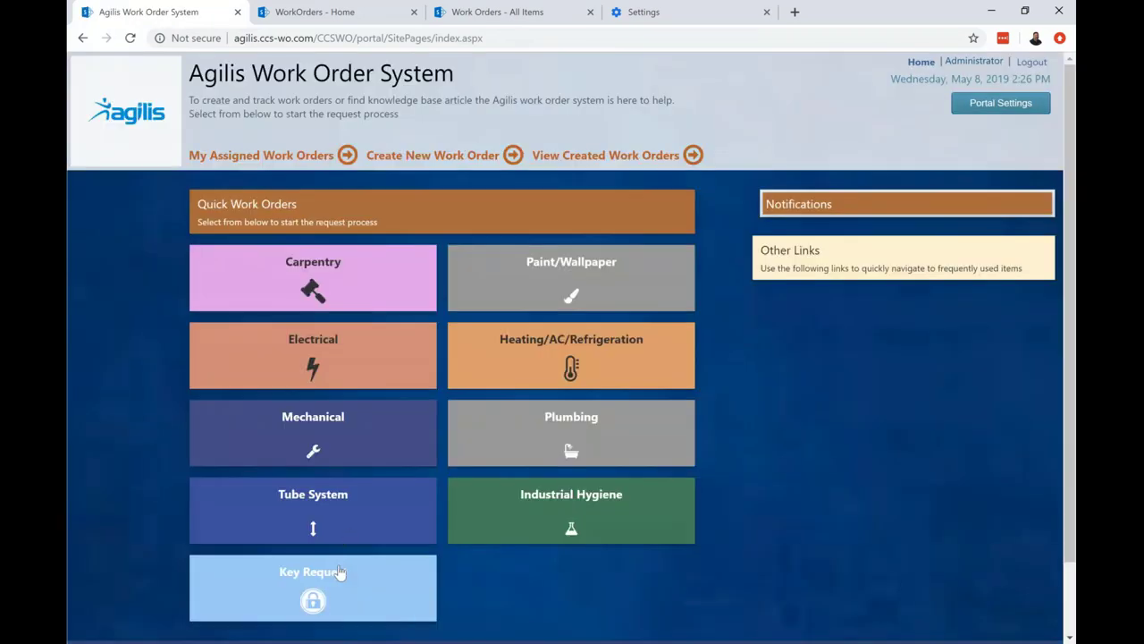
pyautogui.click(339, 578)
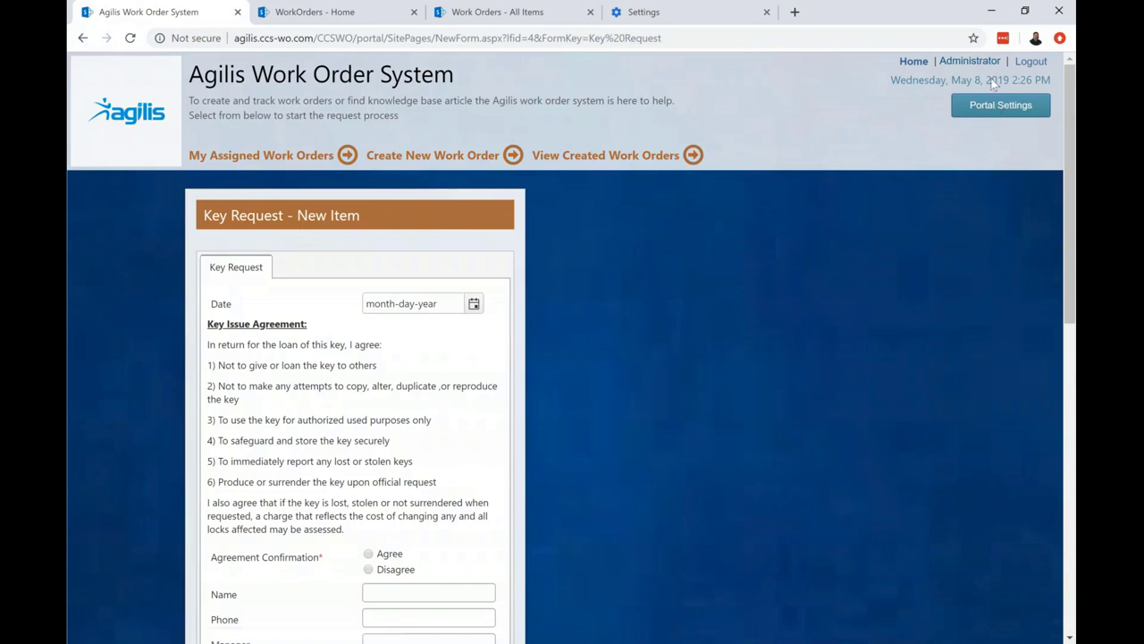
pyautogui.click(1005, 36)
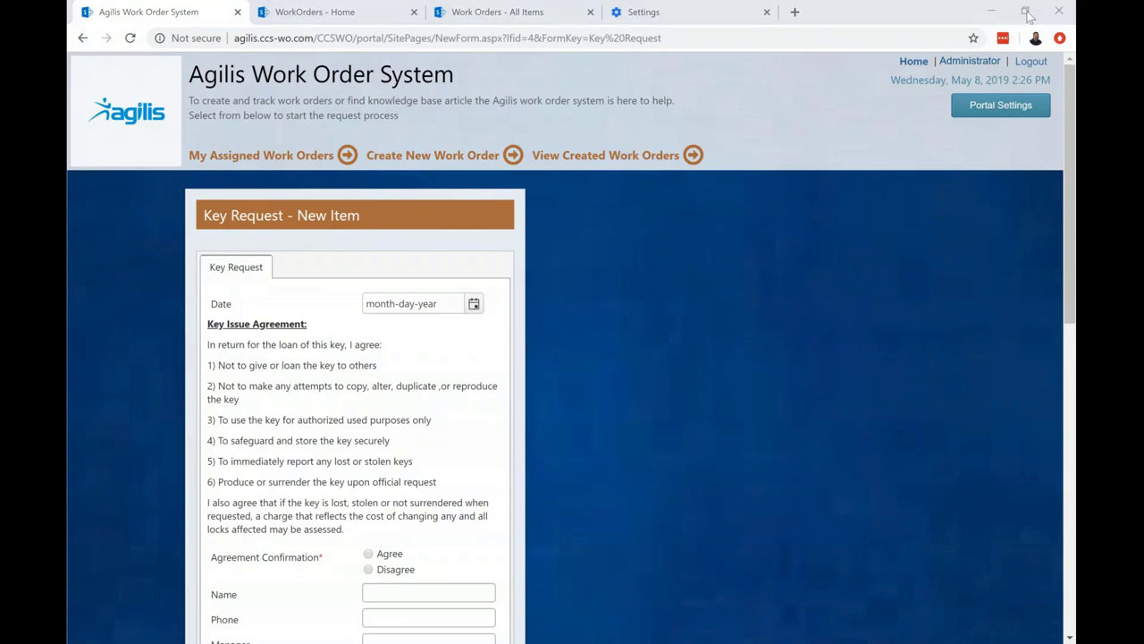
# - Shrink Chrome to show the Key Request form's mobile layout and scroll through its fields
pyautogui.click(1026, 11)
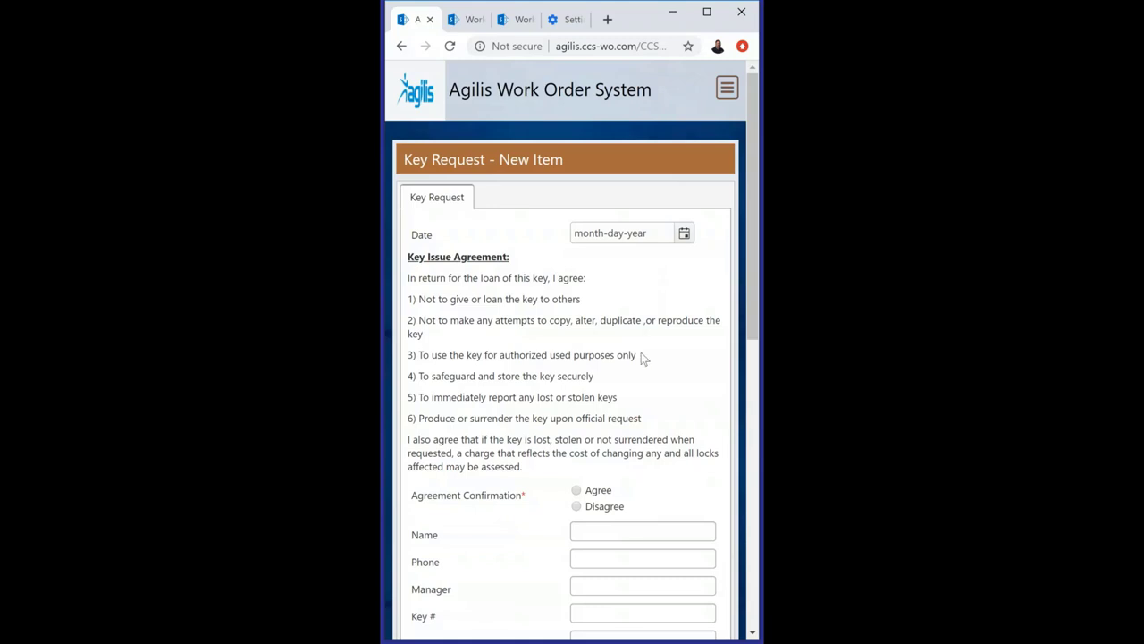
pyautogui.scroll(-4, 548, 398)
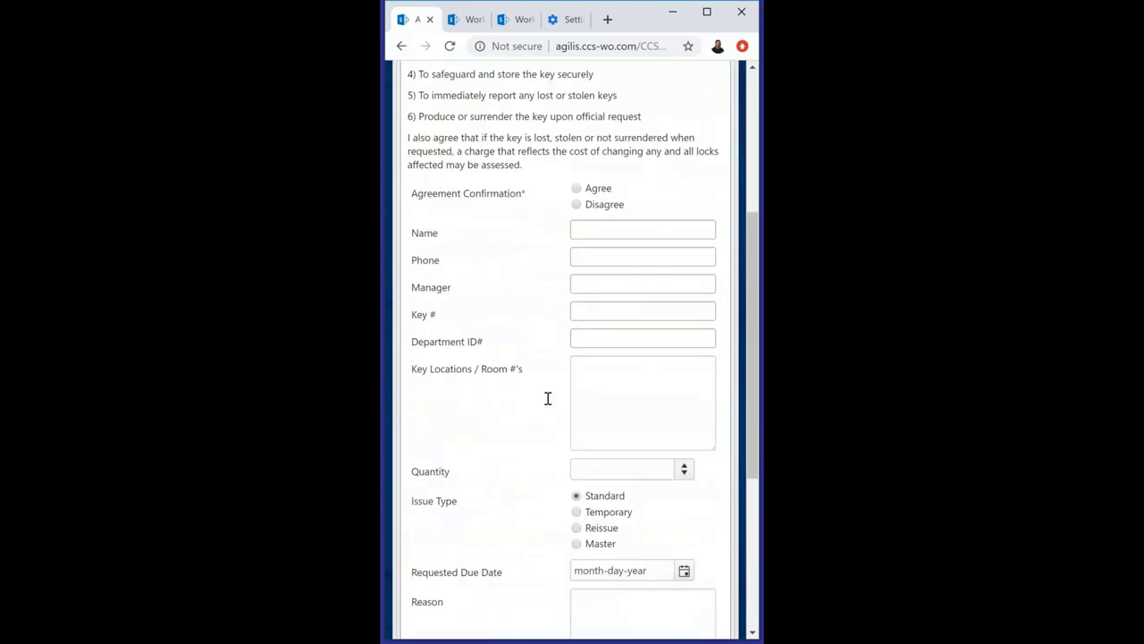
pyautogui.scroll(-3, 548, 398)
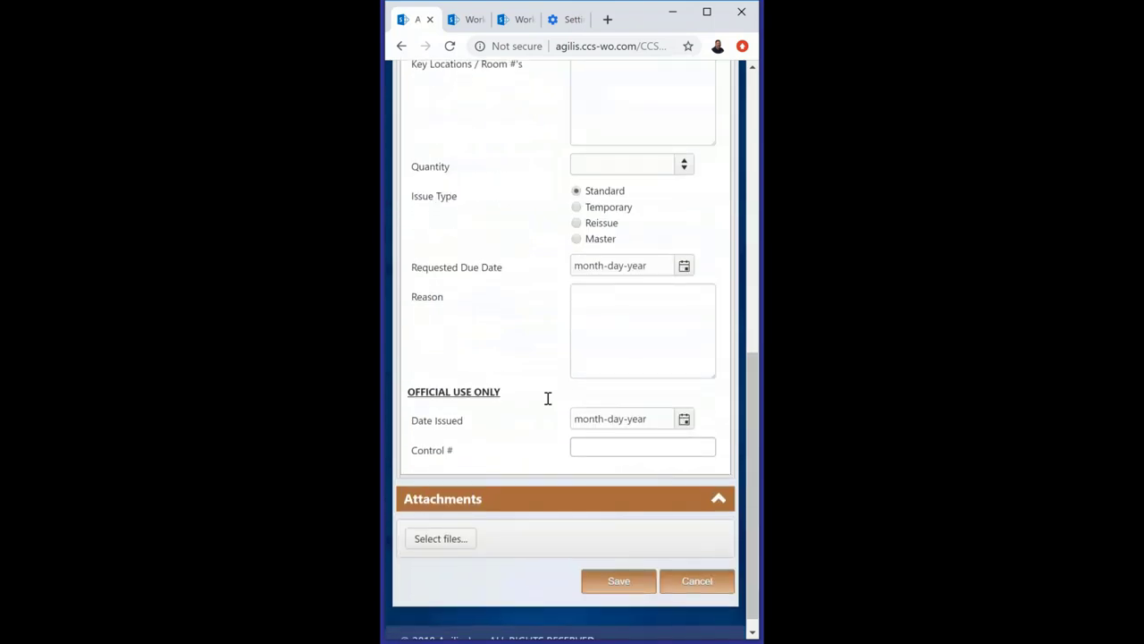
pyautogui.scroll(2, 548, 398)
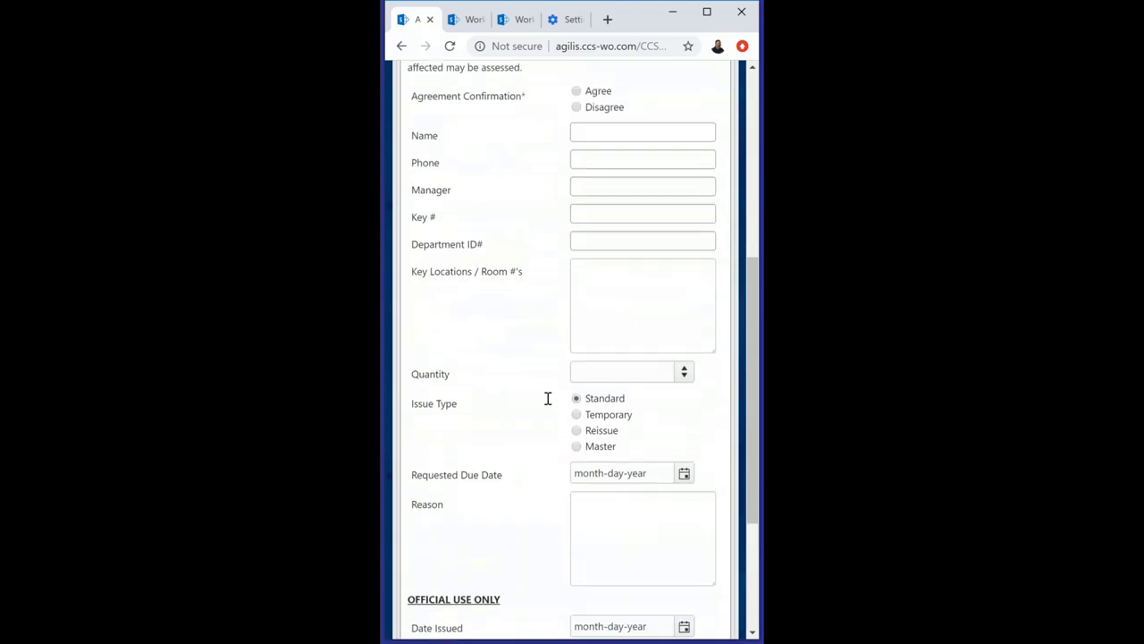
pyautogui.scroll(4, 548, 397)
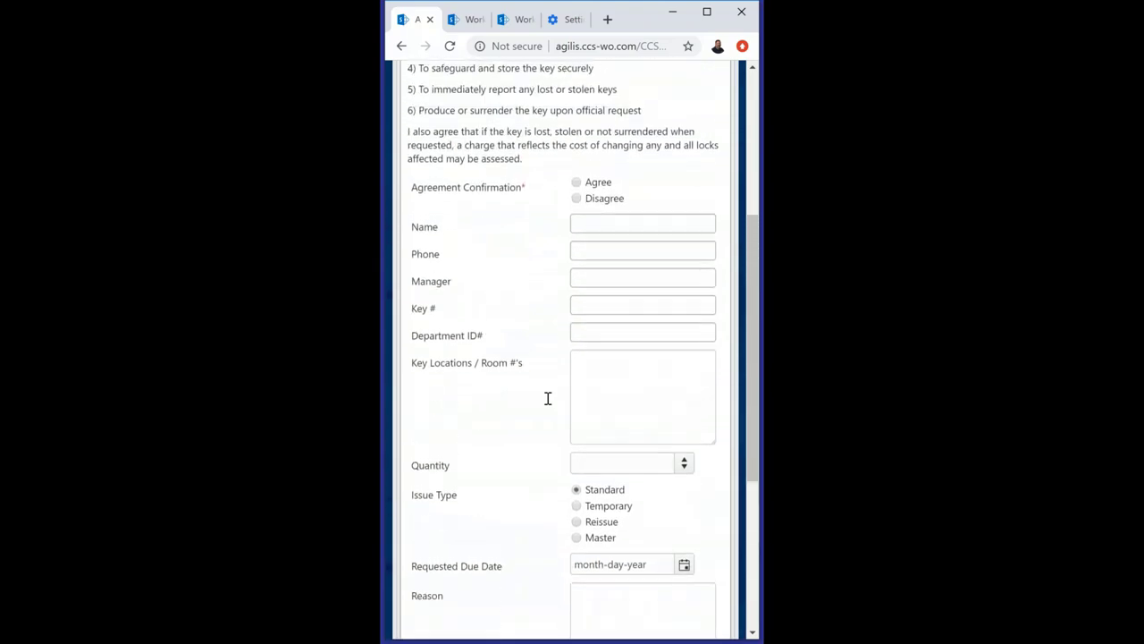